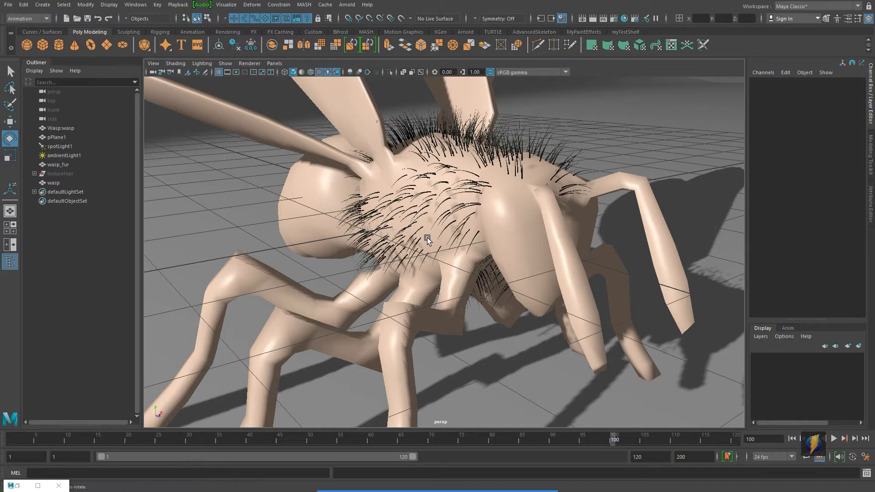
Hide the wasp_fur object by setting its visibility to 0
mouse_move(437, 211)
left_mouse_down("alt")
mouse_move(518, 201)
mouse_move(572, 217)
mouse_move(488, 215)
mouse_move(615, 215)
left_mouse_up("alt")
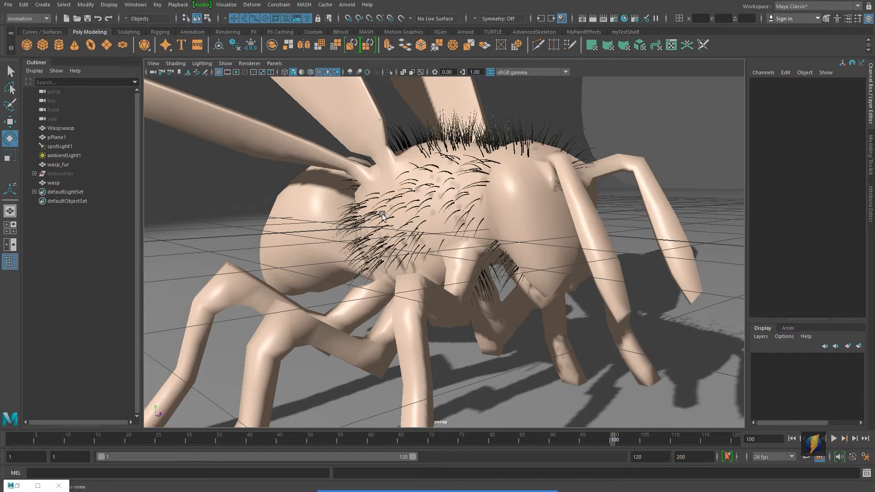
left_click_drag(382, 217, 405, 225, "alt")
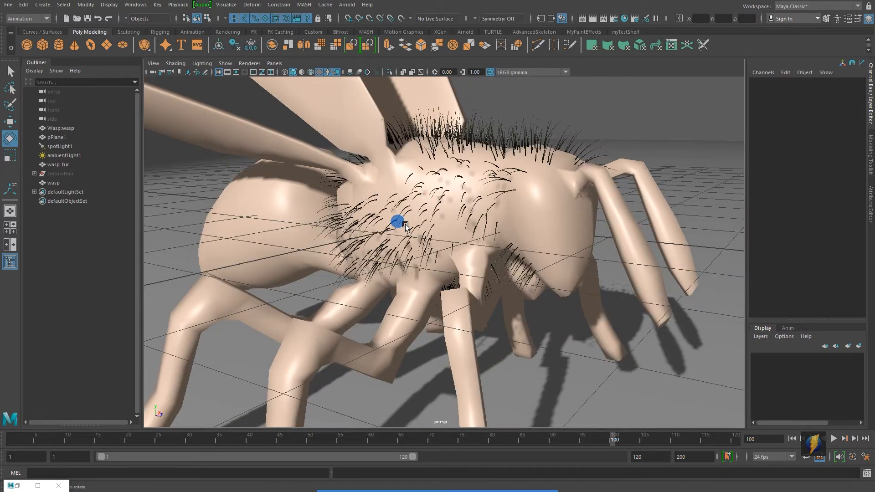
left_click(58, 164)
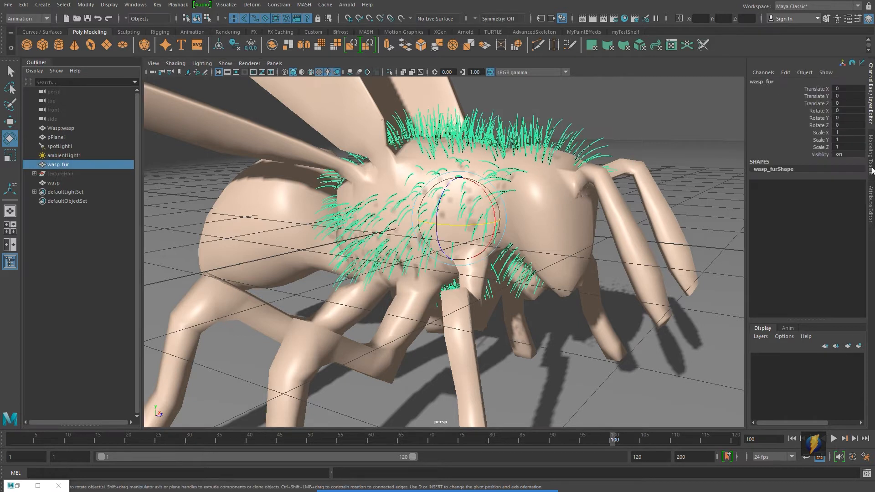
left_click(849, 154)
type("0")
key("Return")
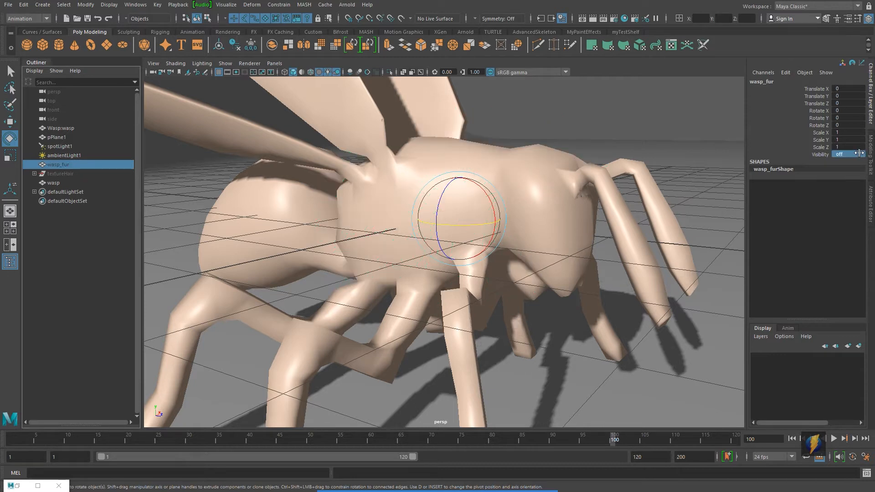
Select the textureHair group and turn its visibility on by setting it to 1
left_click(68, 174)
left_click(850, 154)
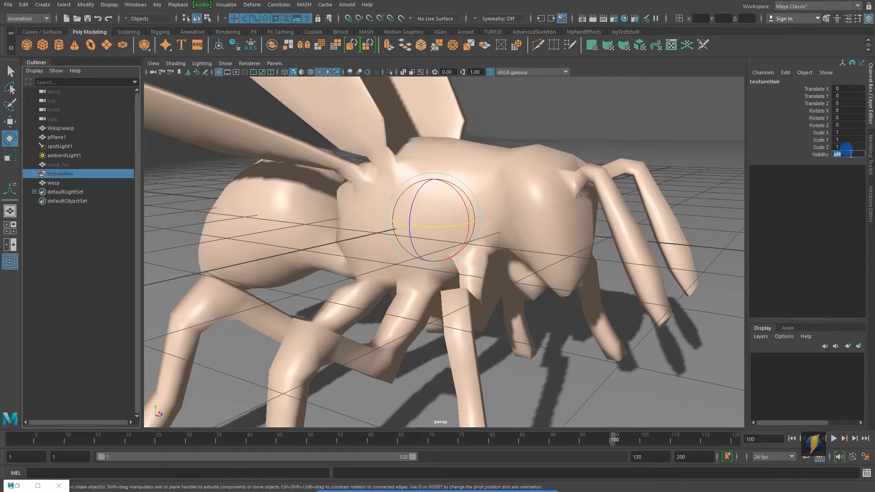
type("1")
key("Return")
Inspect the textured hair on the wasp's thorax from several angles
left_click(665, 106)
left_click_drag(652, 139, 505, 141, "alt")
left_click_drag(377, 150, 559, 159, "alt")
right_click_drag(563, 159, 521, 169, "alt")
mouse_move(521, 169)
left_mouse_down("alt")
mouse_move(568, 180)
mouse_move(511, 182)
left_mouse_up("alt")
right_click_drag(510, 182, 537, 244, "alt")
left_click_drag(536, 244, 528, 250, "alt")
right_click_drag(472, 248, 489, 262, "alt")
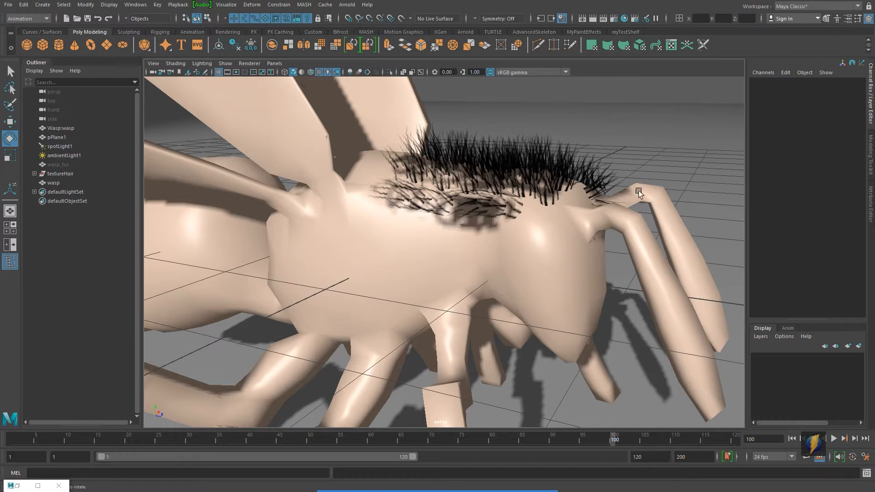
left_click_drag(569, 342, 618, 337, "alt")
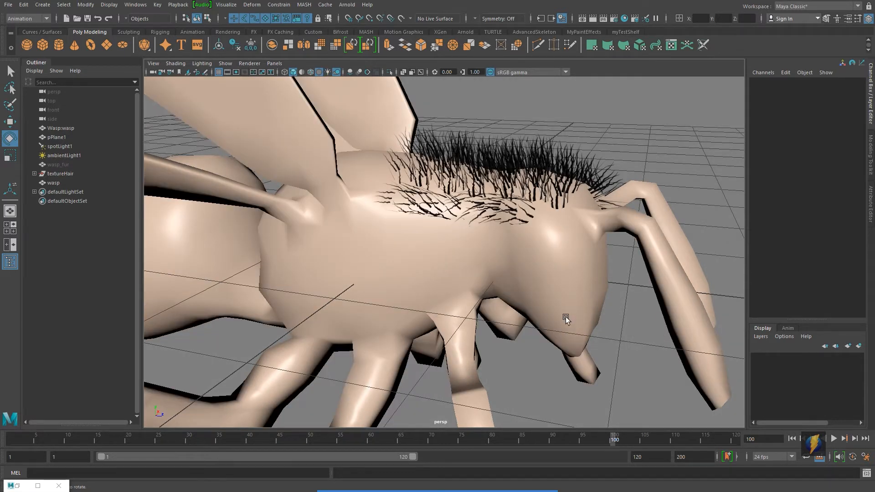
left_click_drag(568, 296, 502, 270, "alt")
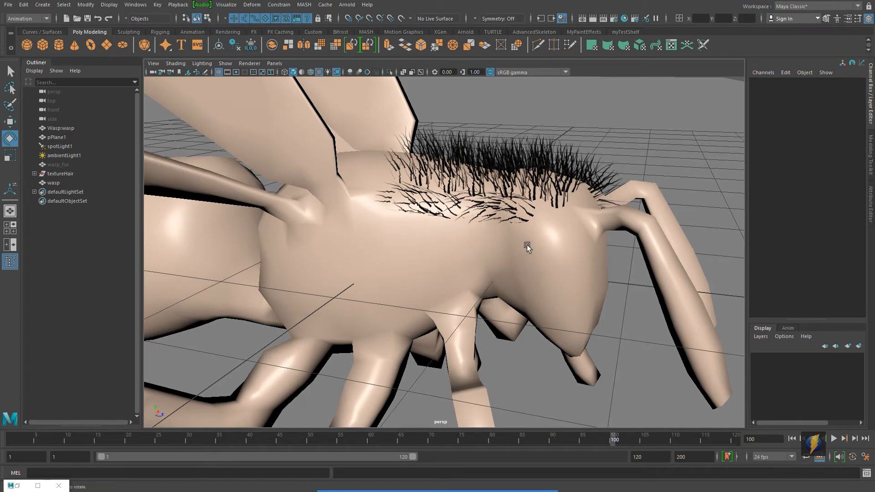
Switch the viewport to use all lights and render the current view, then close the render window
key("7")
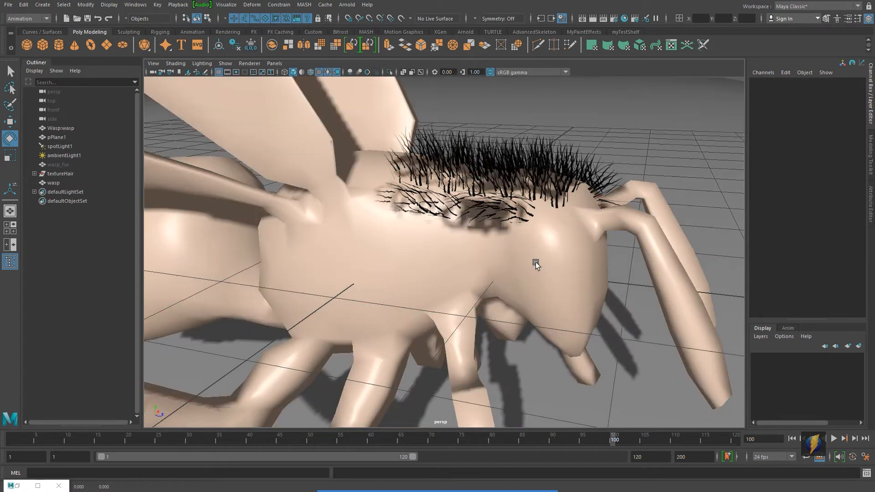
left_click(590, 19)
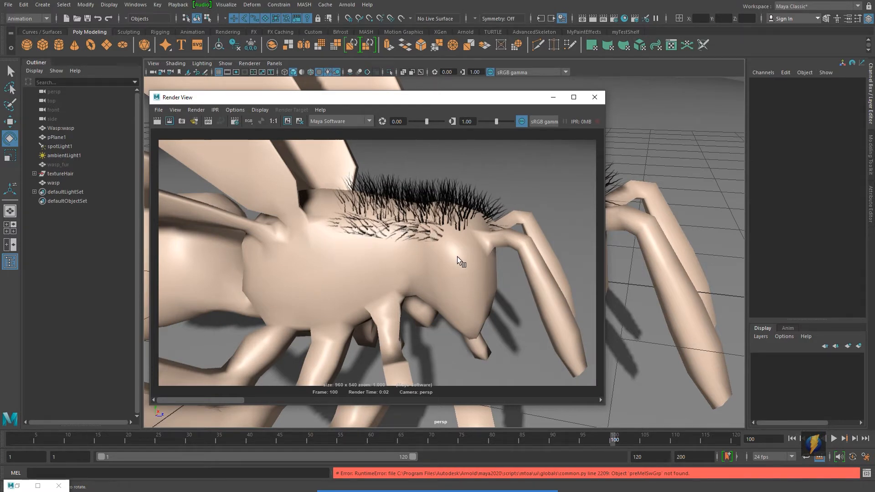
left_click(594, 100)
Inspect the hair strands on the wasp's back from different viewpoints
left_click_drag(545, 242, 584, 225, "alt")
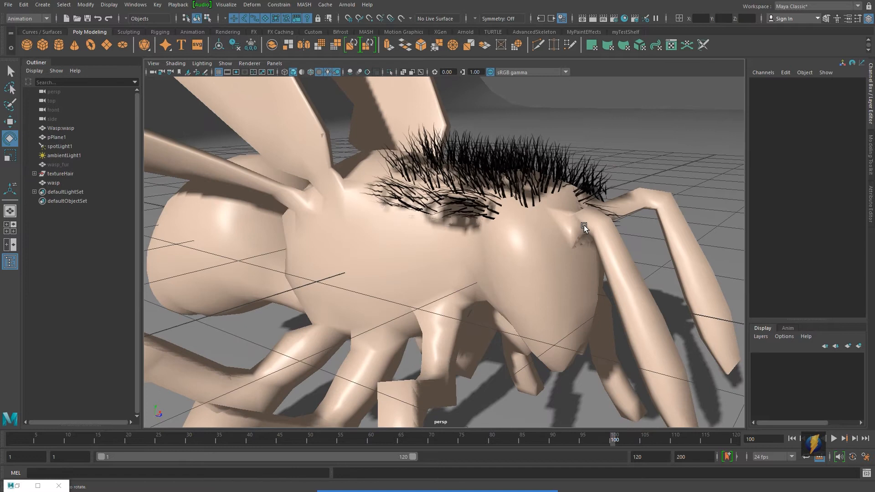
left_click_drag(480, 225, 502, 227, "alt")
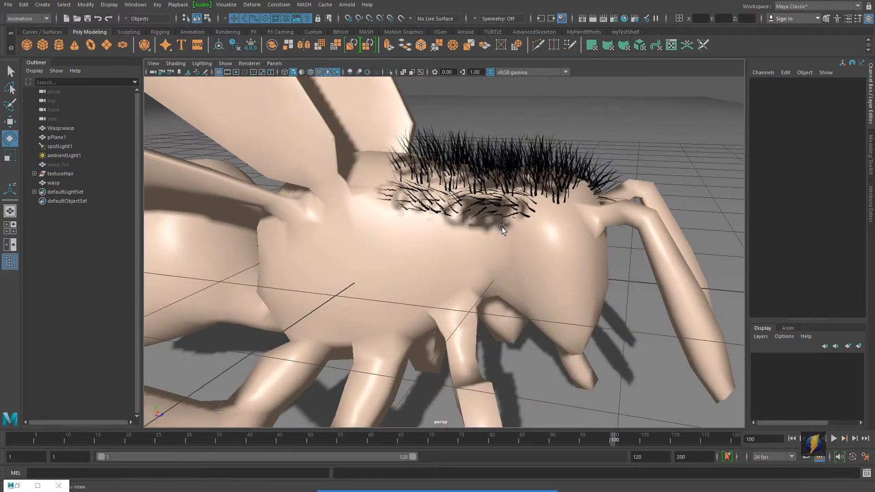
left_click_drag(600, 224, 505, 222, "alt")
right_click_drag(451, 237, 480, 247, "alt")
middle_click_drag(490, 235, 472, 246, "alt")
left_click_drag(522, 252, 507, 252, "alt")
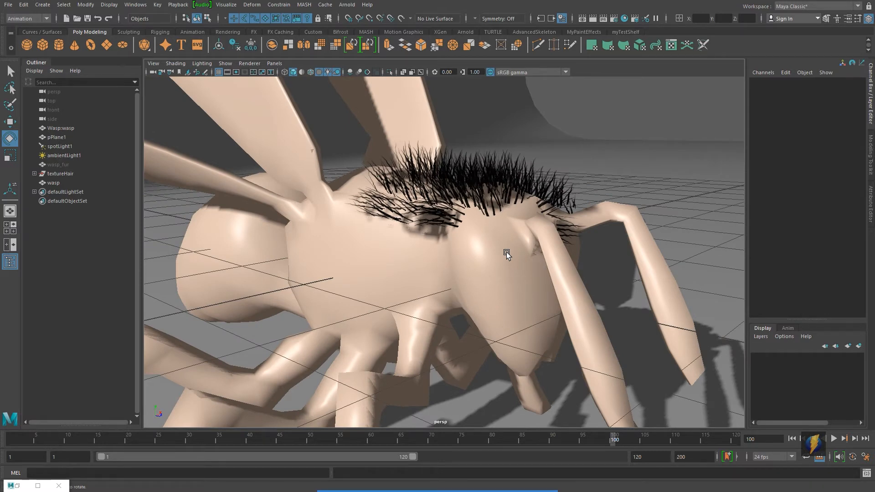
left_click_drag(432, 246, 450, 263, "alt")
right_click_drag(450, 263, 483, 258, "alt")
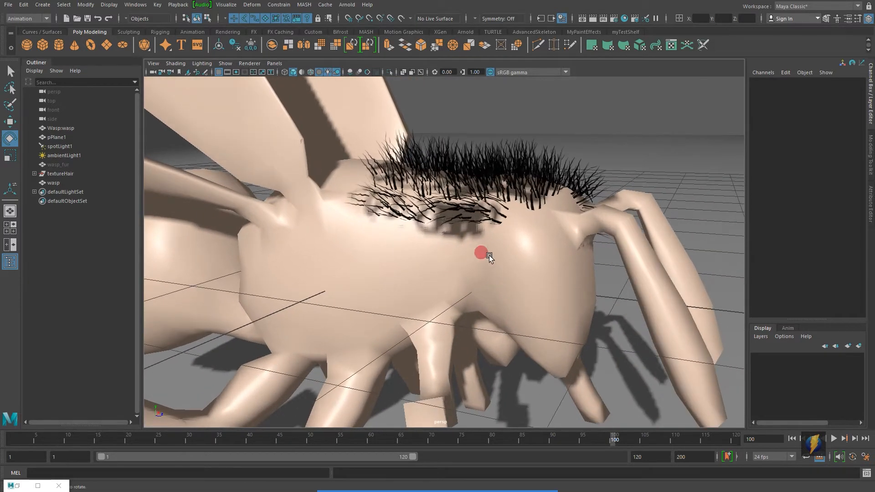
left_click_drag(490, 252, 514, 276, "alt")
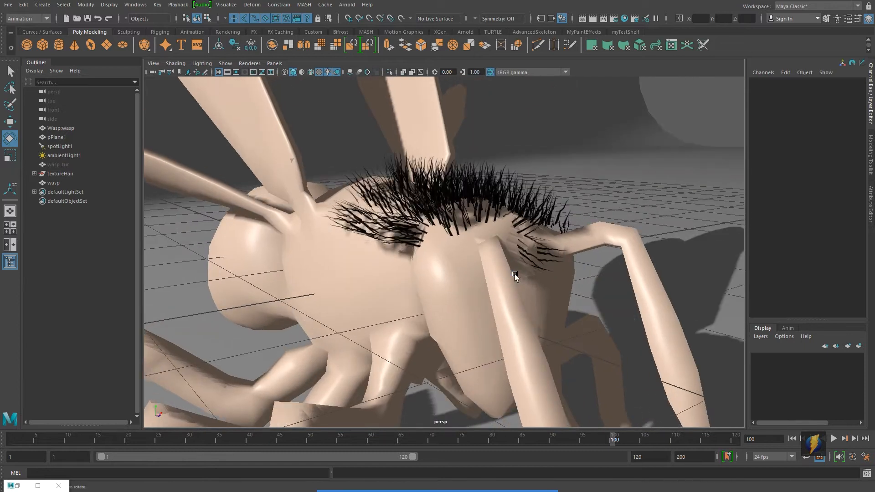
left_click_drag(449, 279, 472, 279, "alt")
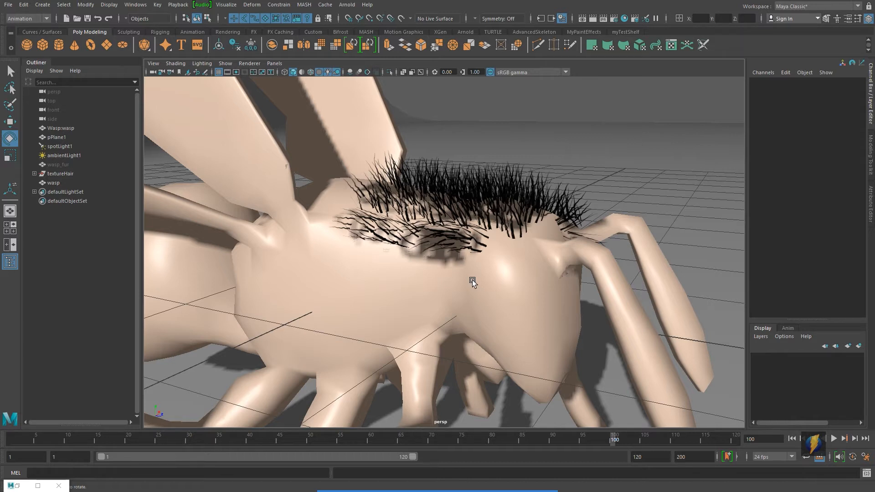
left_click_drag(463, 278, 471, 279, "alt")
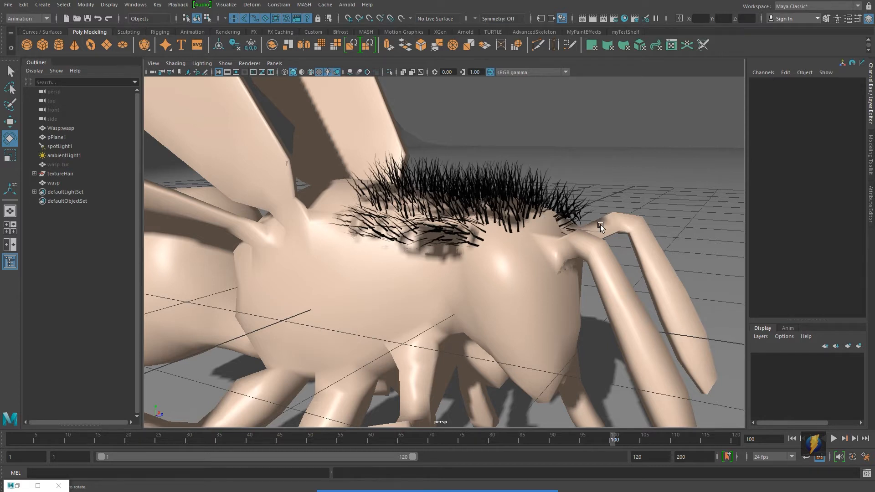
Switch to shaded display and examine the hair from above and from the side
key("5")
left_click_drag(601, 226, 515, 284, "alt")
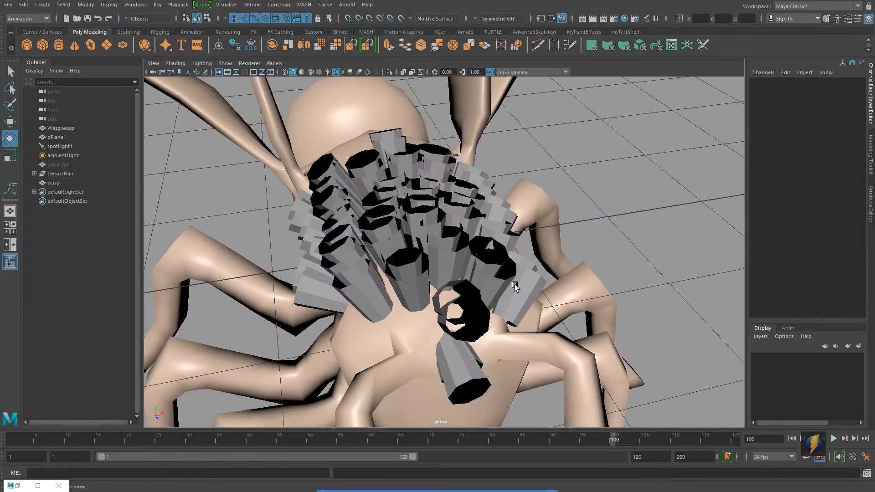
left_click_drag(515, 284, 488, 319, "alt")
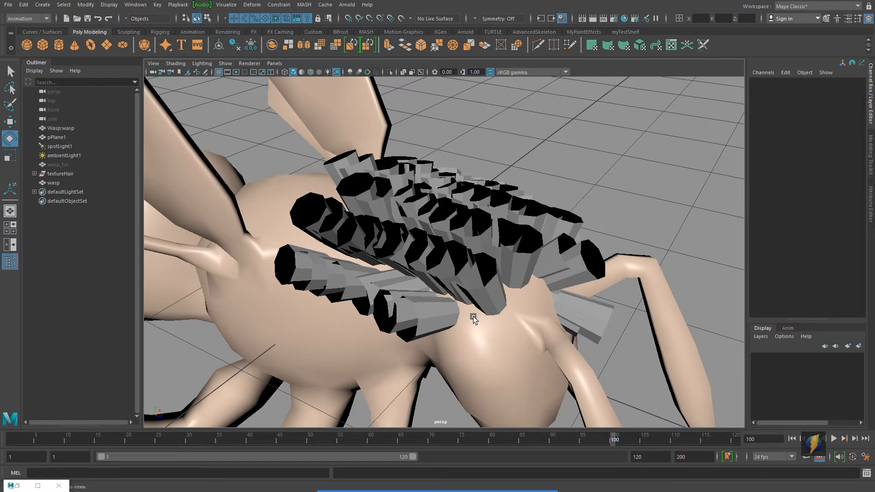
left_click_drag(492, 330, 507, 321, "alt")
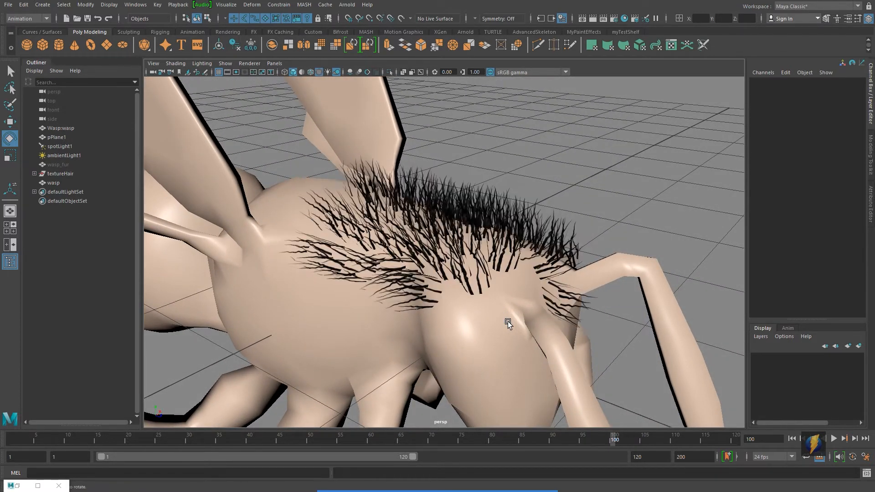
left_click_drag(507, 321, 553, 287, "alt")
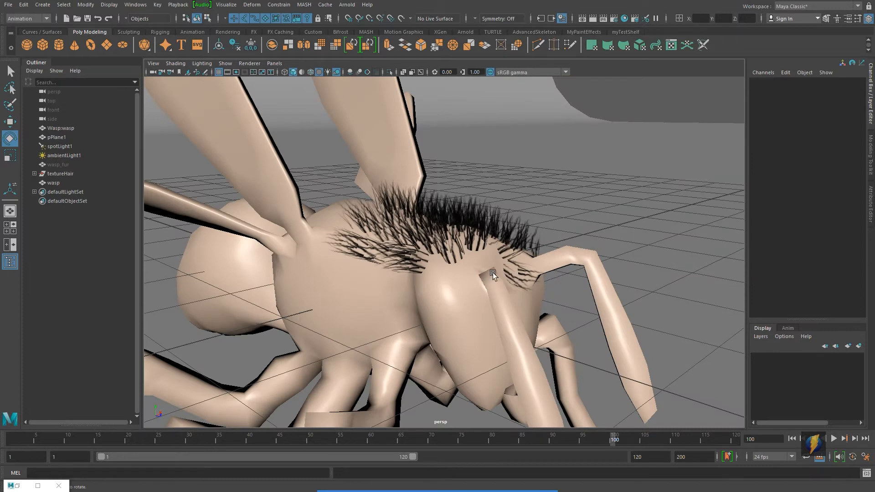
Create a polygon plane beside the wasp's head, raise it and rotate it 90 degrees on X to stand upright
left_click(106, 45)
left_click_drag(521, 275, 507, 270, "alt")
key("w")
left_click_drag(404, 246, 404, 151)
left_click_drag(441, 194, 569, 191)
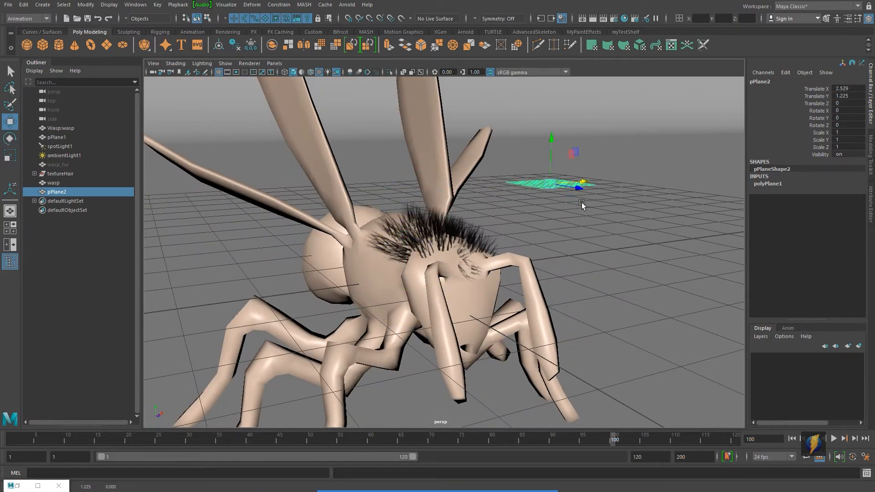
key("e")
left_click_drag(559, 146, 591, 220)
middle_click_drag(591, 219, 484, 237, "alt")
left_click_drag(484, 236, 567, 254, "alt")
key("w")
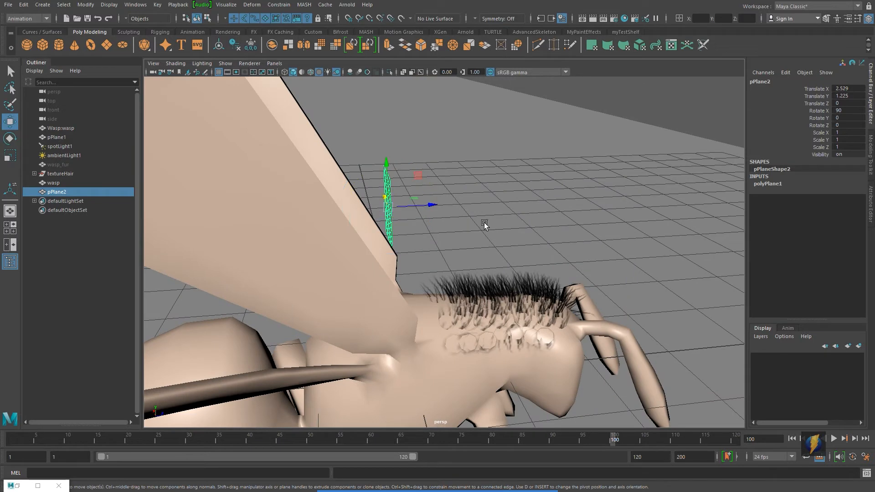
left_click_drag(448, 210, 561, 271)
Set the plane's subdivisions width and height to 4
left_click(779, 185)
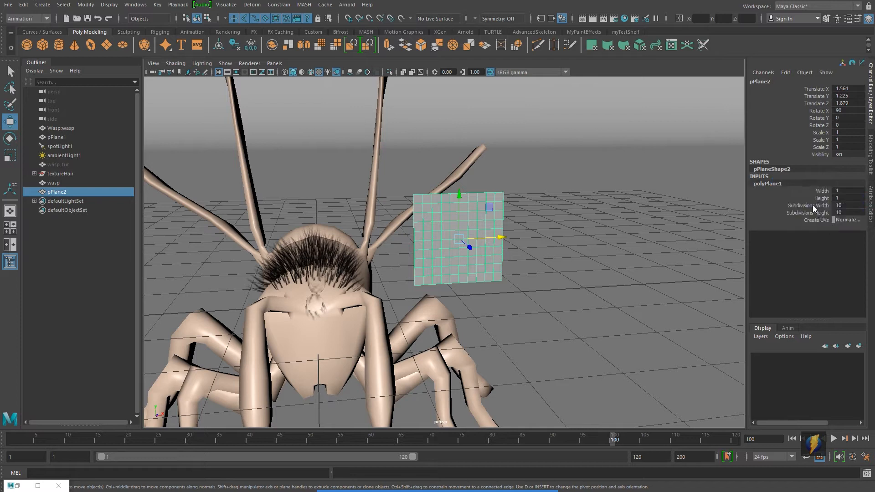
left_click_drag(813, 205, 813, 213)
middle_click_drag(643, 226, 599, 220)
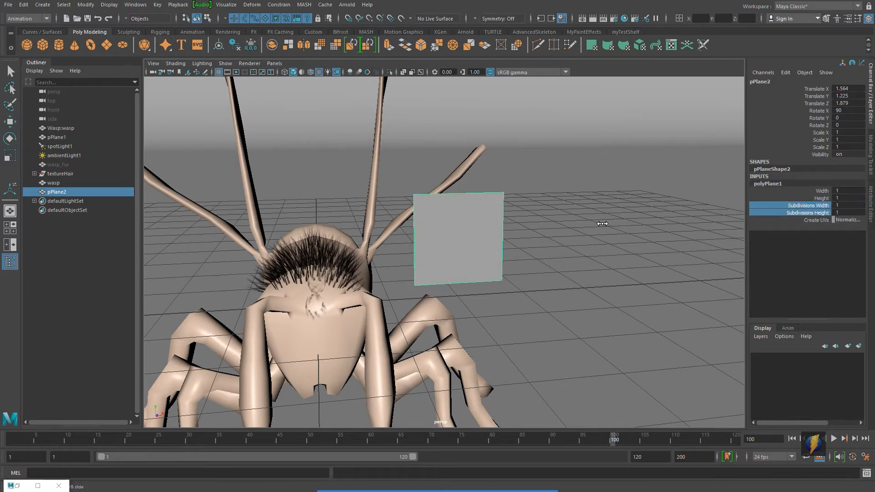
mouse_move(583, 260)
left_mouse_down("alt")
mouse_move(475, 260)
mouse_move(578, 250)
left_mouse_up("alt")
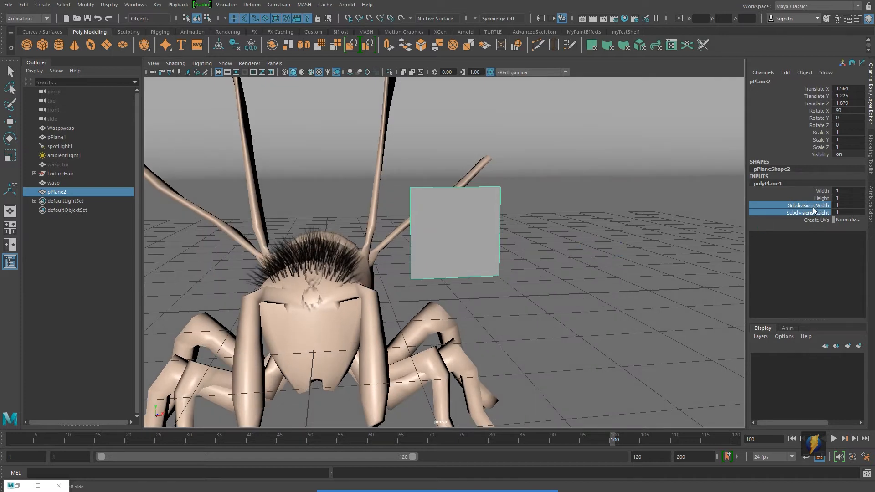
middle_click_drag(635, 210, 644, 211)
left_click_drag(584, 234, 563, 237, "alt")
right_click_drag(491, 258, 509, 266, "alt")
middle_click_drag(465, 261, 505, 257, "alt")
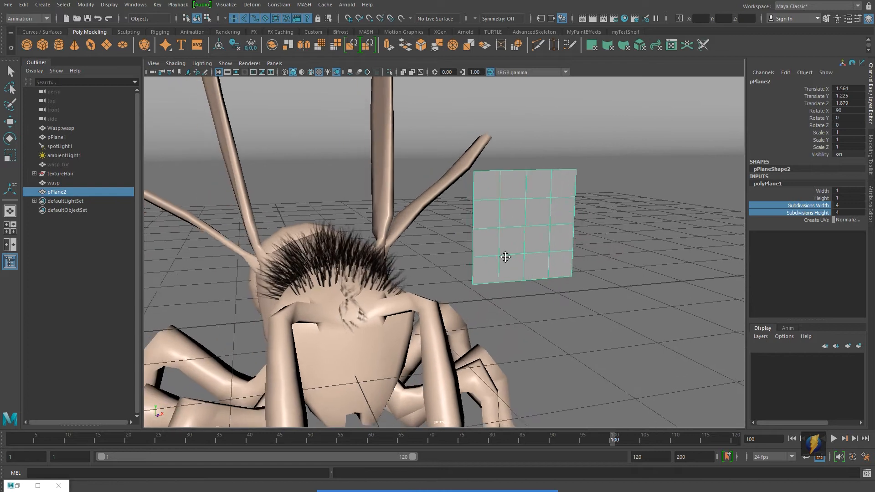
Open Hypershade and assign the lambert2 hair material to the plane
left_click(624, 19)
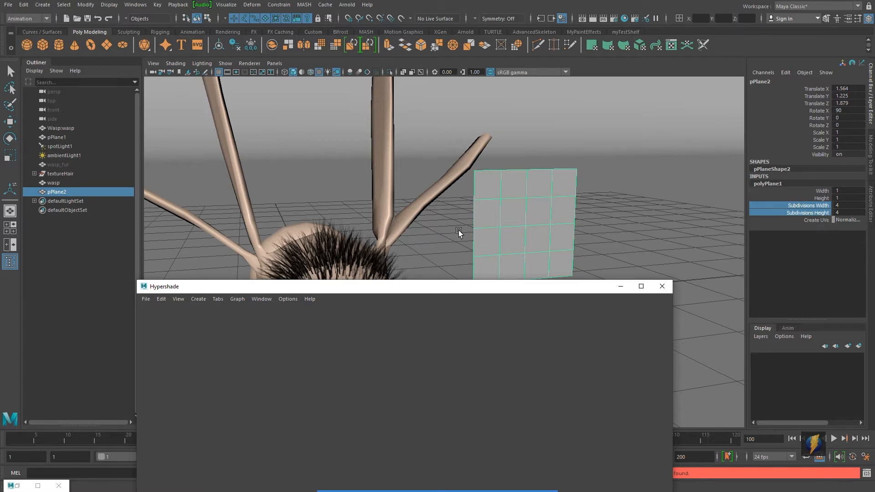
left_click_drag(524, 289, 498, 176)
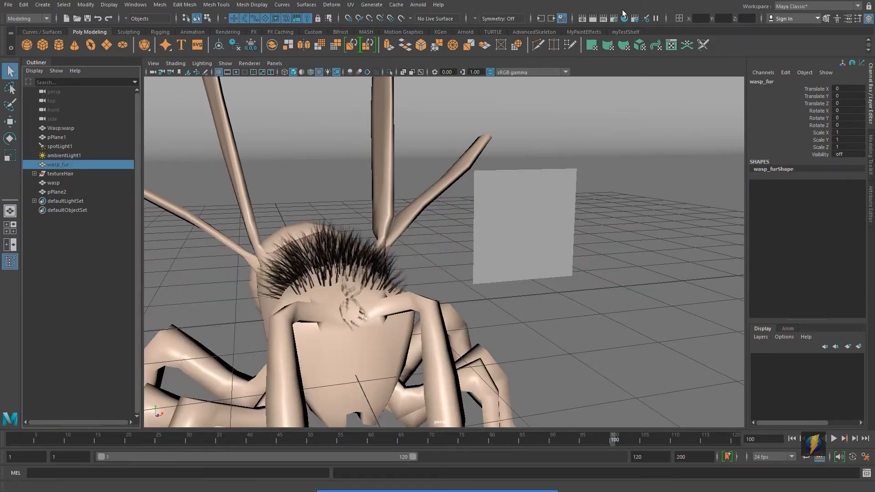
left_click(624, 18)
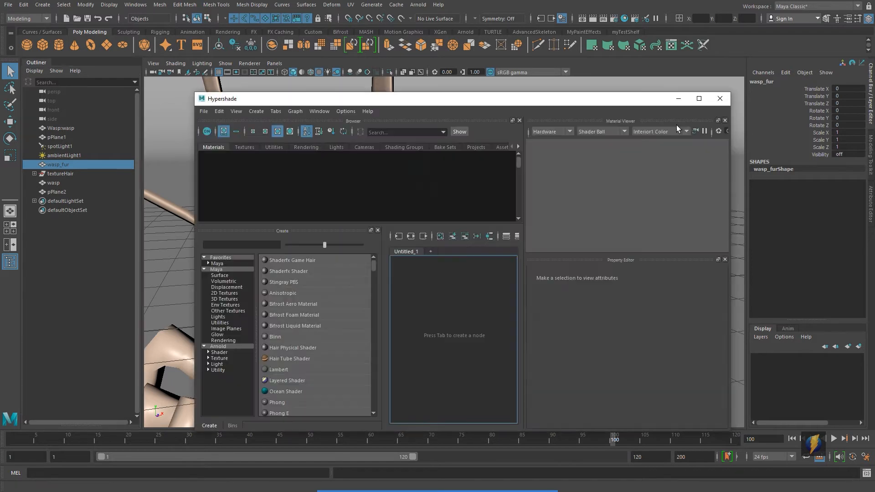
left_click_drag(674, 99, 784, 309)
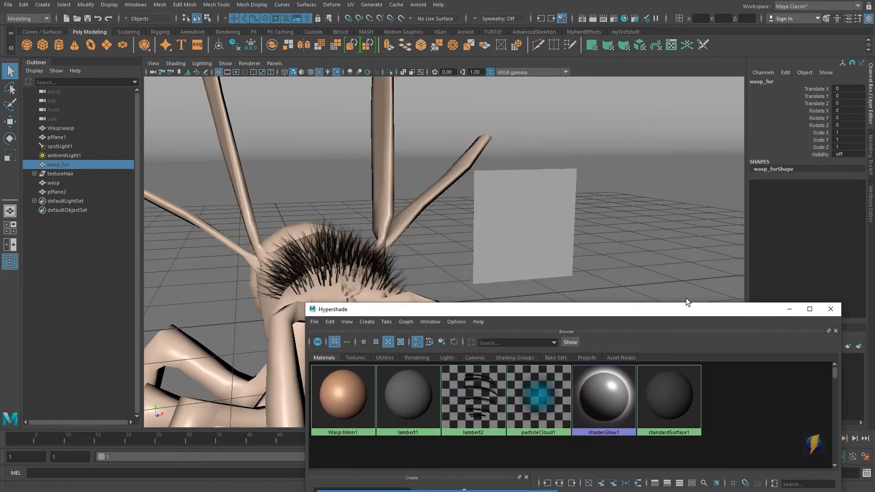
middle_click_drag(475, 399, 528, 227)
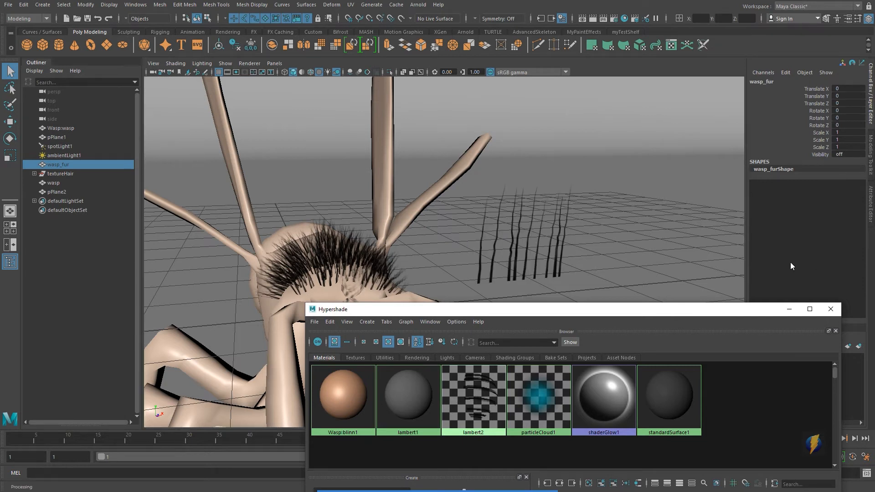
left_click(824, 310)
Select the plane and zoom in to examine the hair texture on it
left_click(511, 264)
mouse_move(618, 286)
left_mouse_down("alt")
mouse_move(626, 293)
mouse_move(555, 292)
mouse_move(616, 293)
left_mouse_up("alt")
right_click_drag(617, 292, 627, 319, "alt")
left_click_drag(627, 319, 615, 313, "alt")
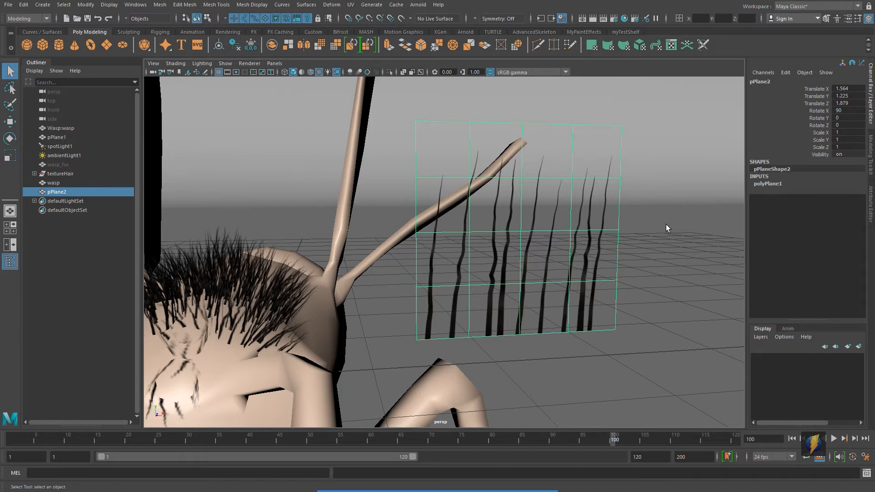
Open Hypershade maximized and graph the lambert2 material's shading network
left_click(624, 19)
left_click_drag(622, 311, 506, 81)
left_click(367, 166)
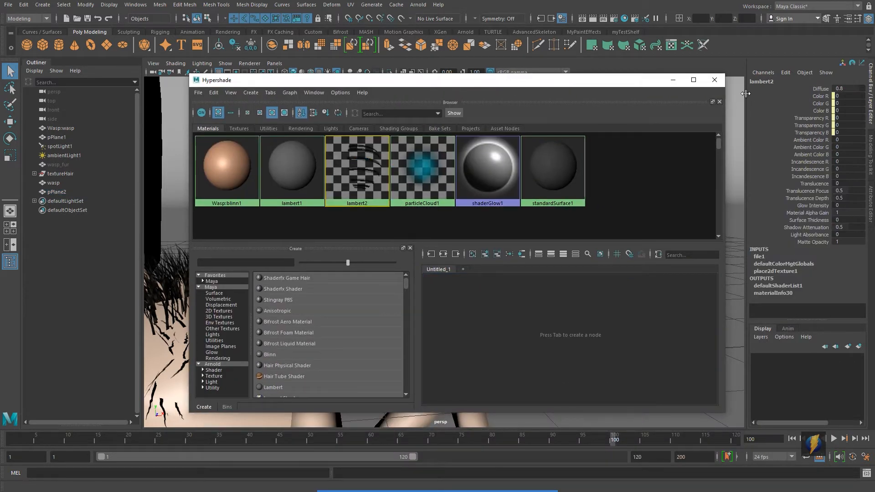
left_click(694, 81)
left_click(267, 179)
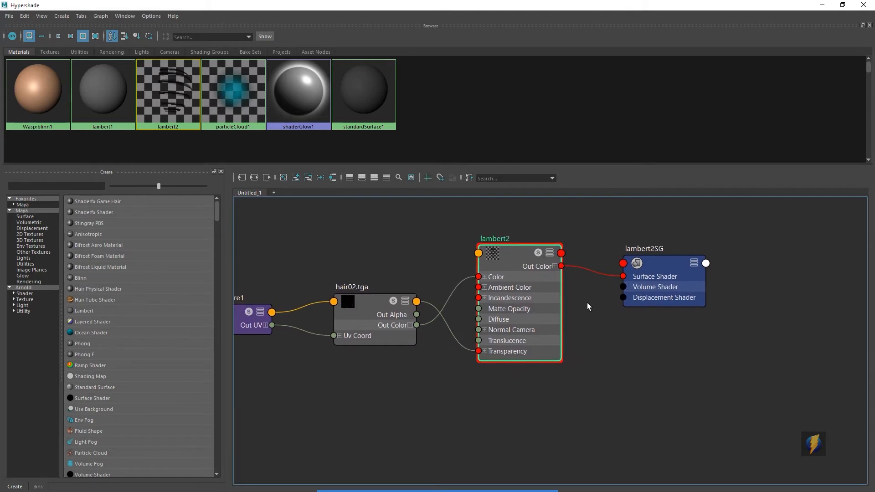
Examine how the hair02.tga texture node connects into lambert2's color and transparency inputs, then close Hypershade
right_click_drag(414, 279, 592, 279, "alt")
left_click(410, 320)
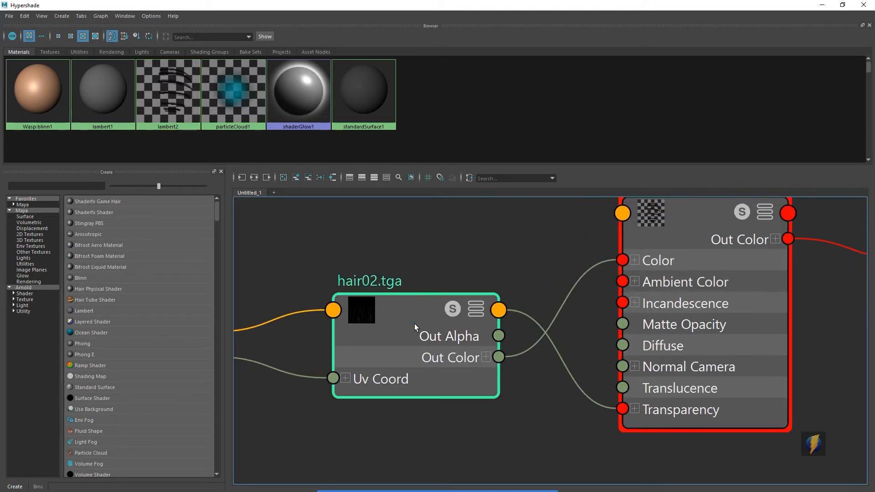
middle_click_drag(598, 315, 462, 329, "alt")
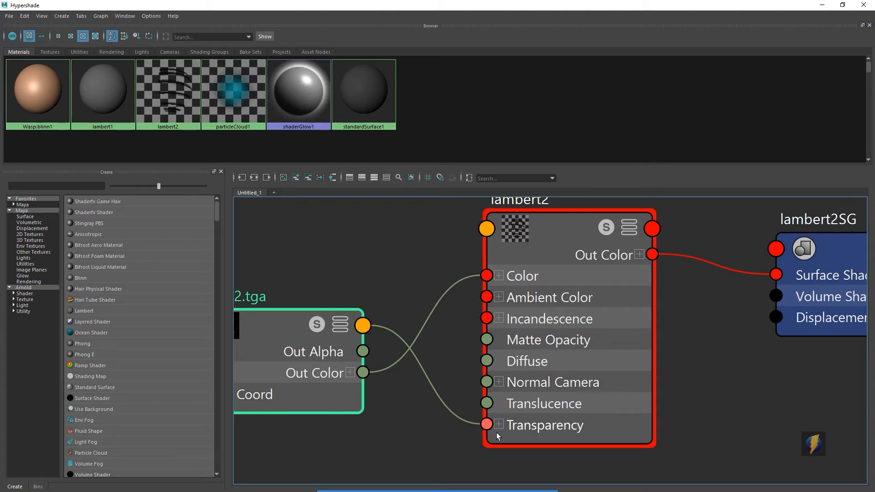
left_click(822, 5)
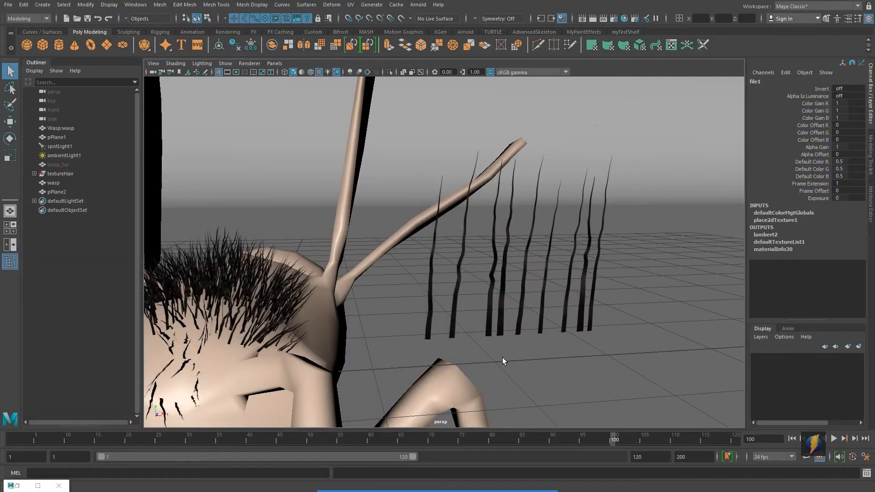
Switch to Photoshop and inspect hair02.tga's layers and channels, toggling the Alpha 1 channel on and off
key("alt+Tab")
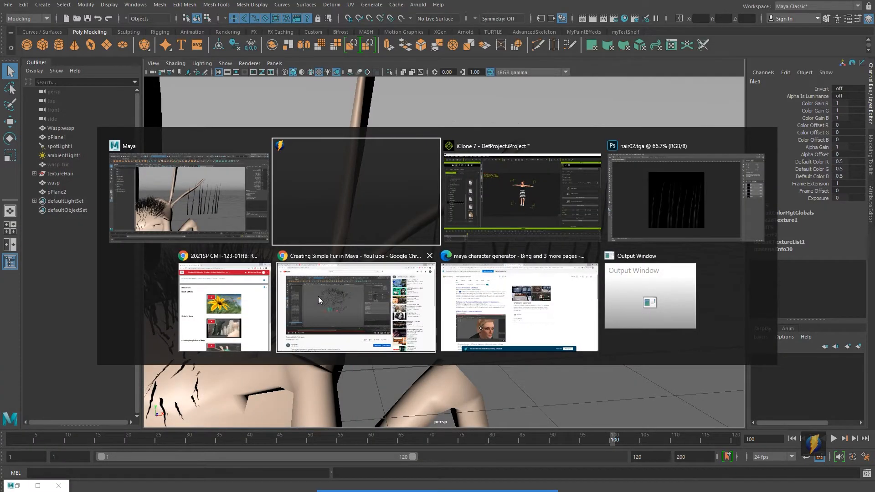
left_click(678, 209)
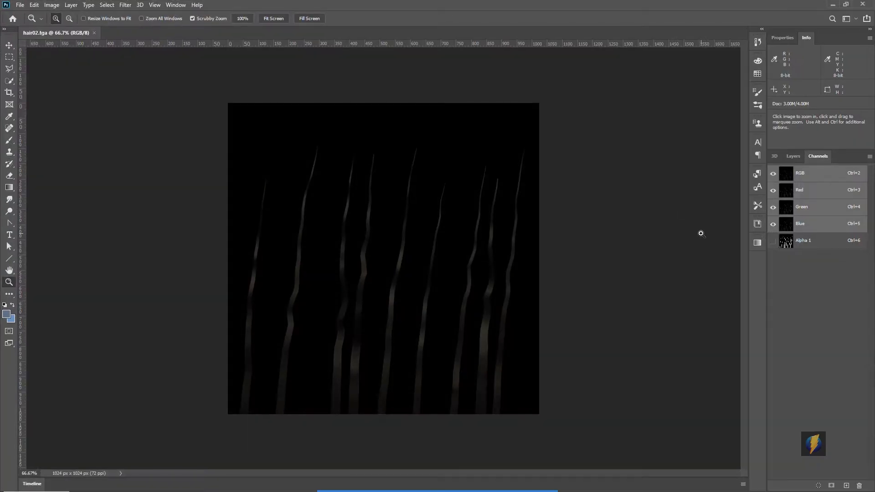
left_click(794, 156)
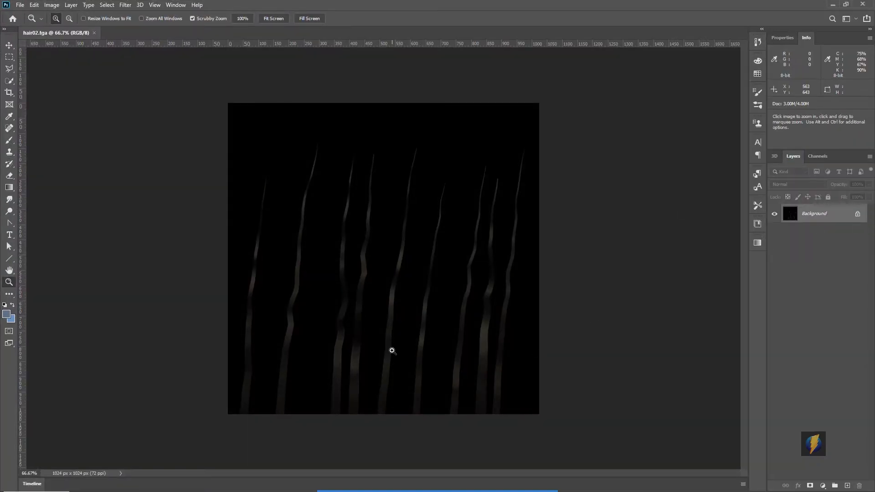
left_click(818, 156)
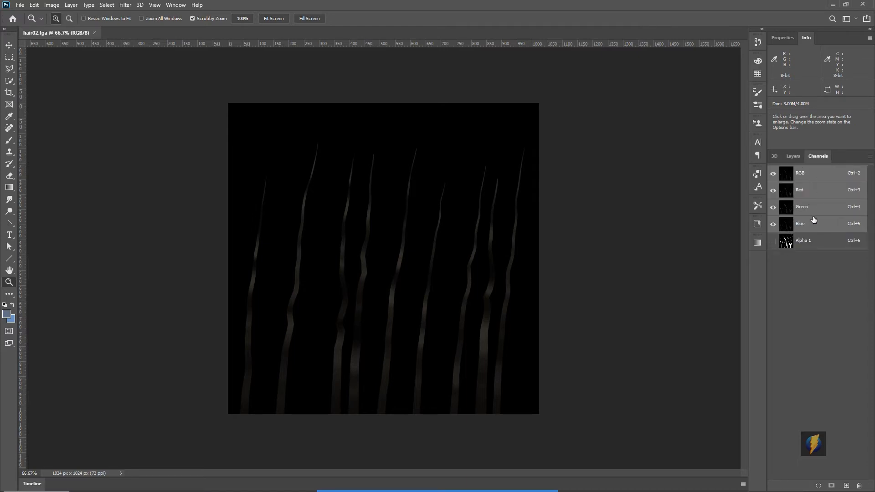
left_click(773, 241)
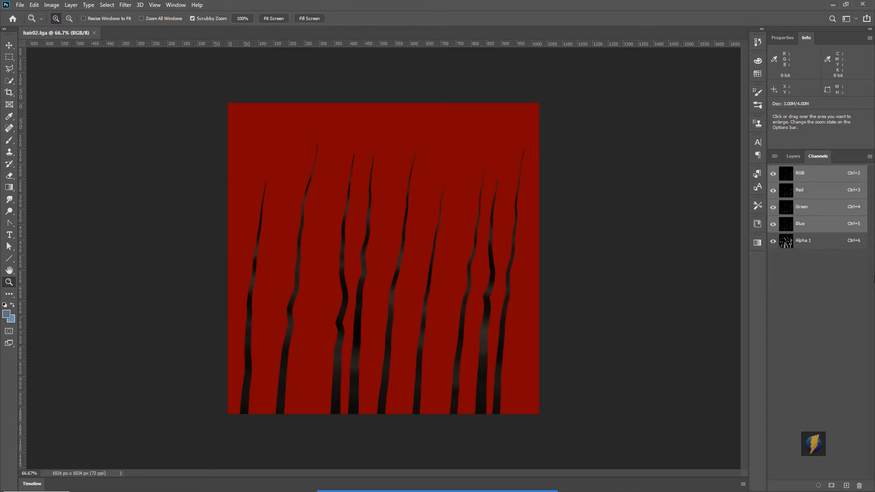
left_click(773, 173)
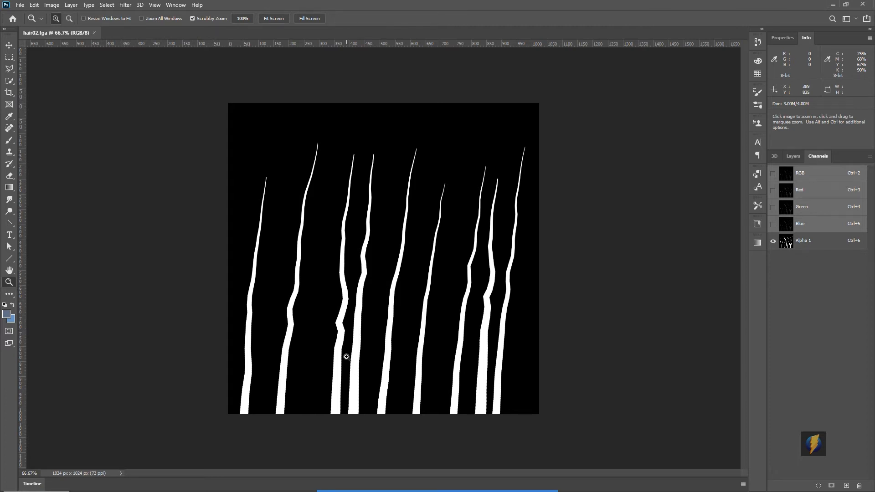
left_click(773, 173)
left_click(773, 241)
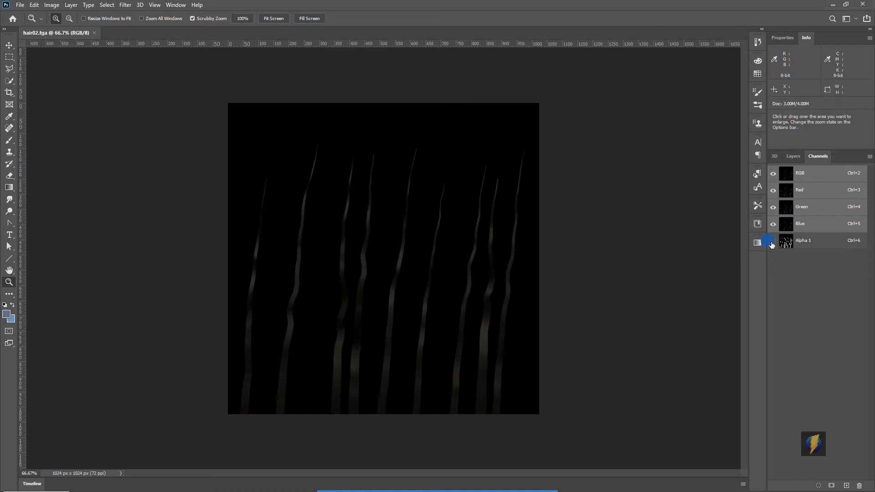
left_click(793, 156)
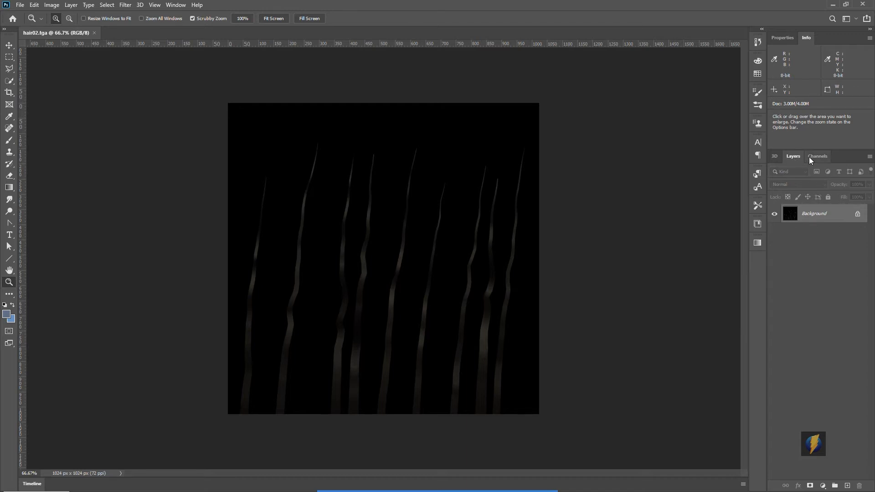
left_click(809, 156)
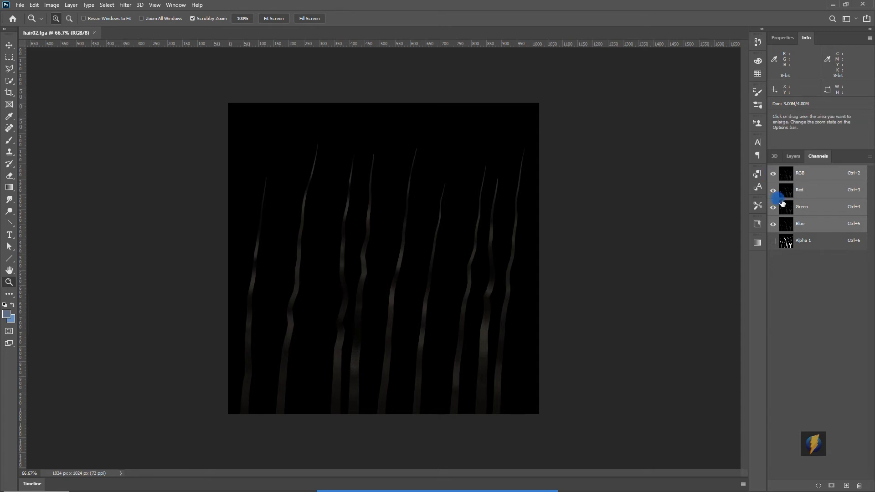
left_click(772, 241)
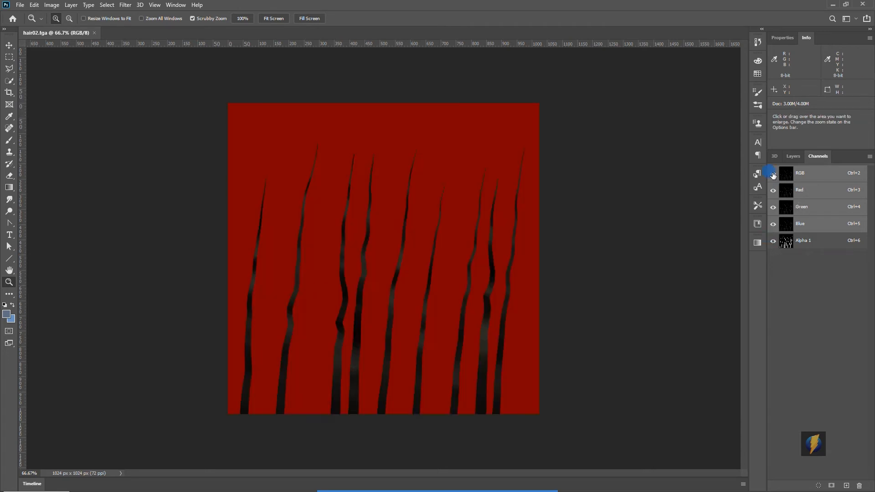
left_click(773, 173)
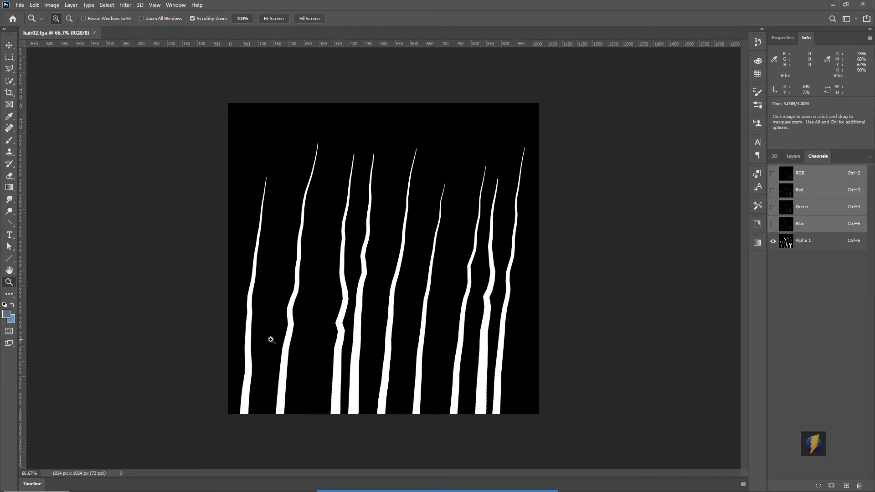
Return to Maya, select the hair card plane and move its vertices to give the card a slight curve
key("alt+Tab")
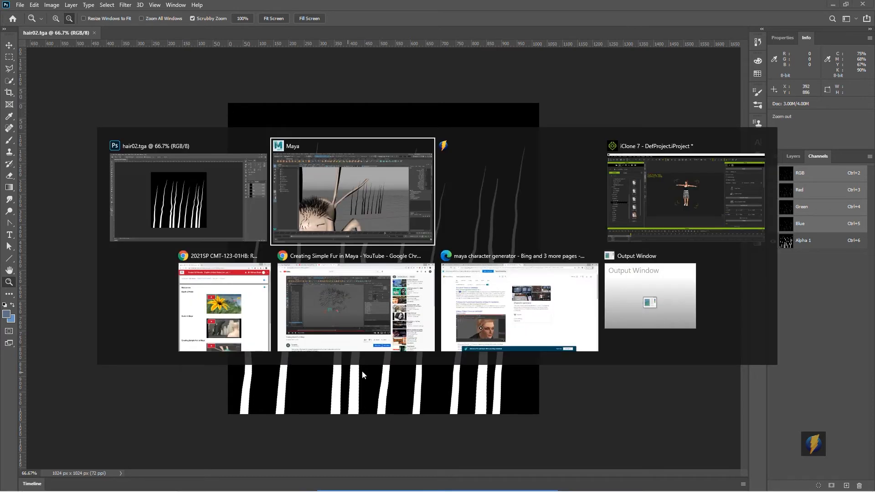
left_click(338, 204)
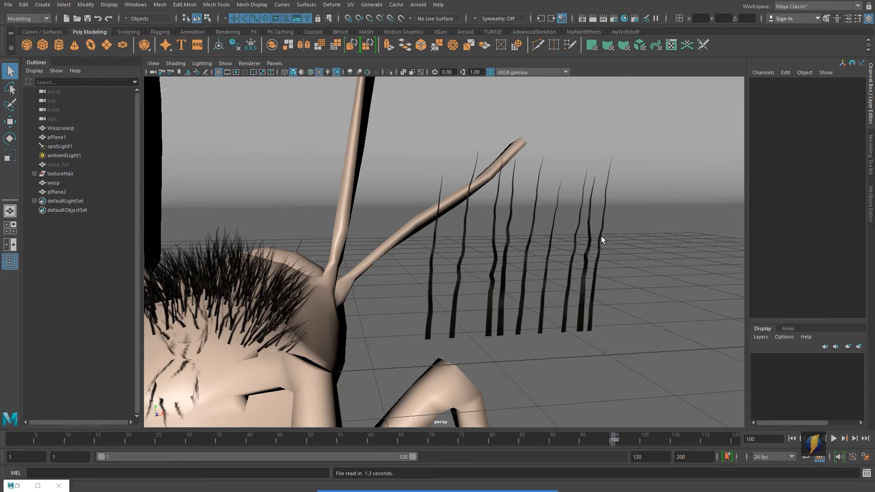
left_click(574, 284)
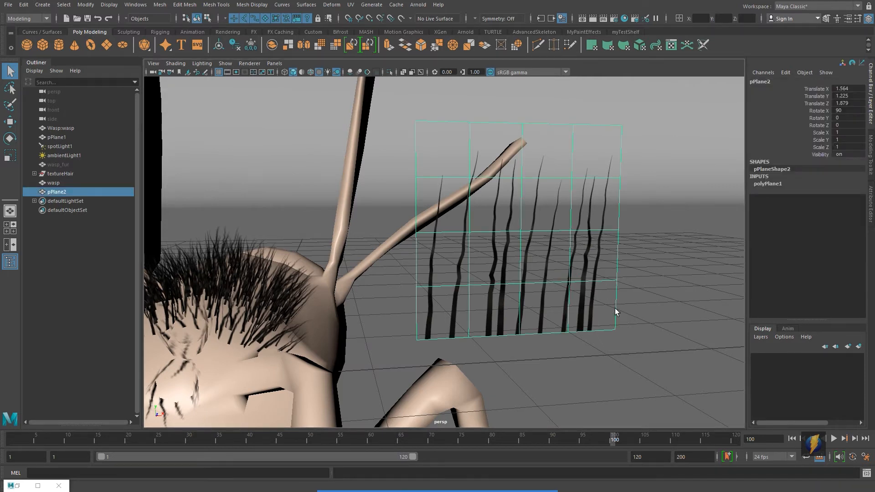
left_click_drag(619, 324, 560, 313, "alt")
right_click_drag(485, 246, 488, 215)
left_click(422, 230)
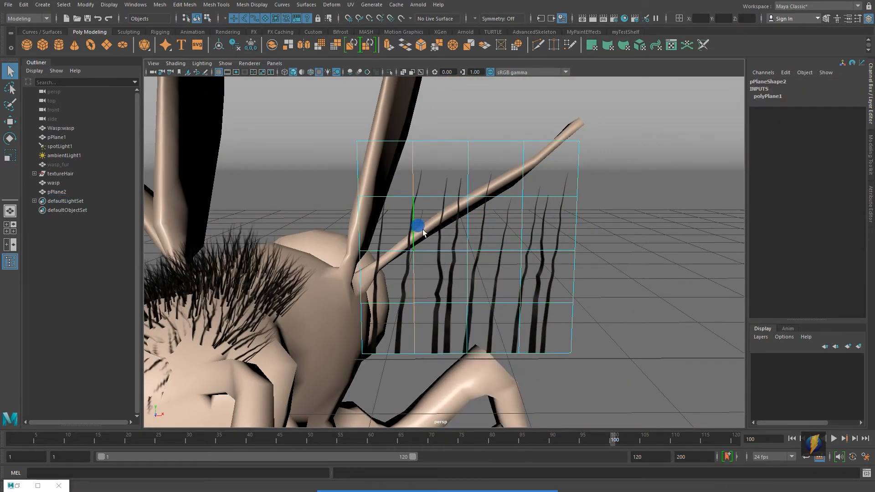
left_click(521, 236)
left_click_drag(546, 250, 469, 232, "alt")
key("w")
right_click_drag(469, 232, 514, 218)
left_click(550, 225)
left_click_drag(539, 297, 503, 312, "alt")
left_click(515, 293)
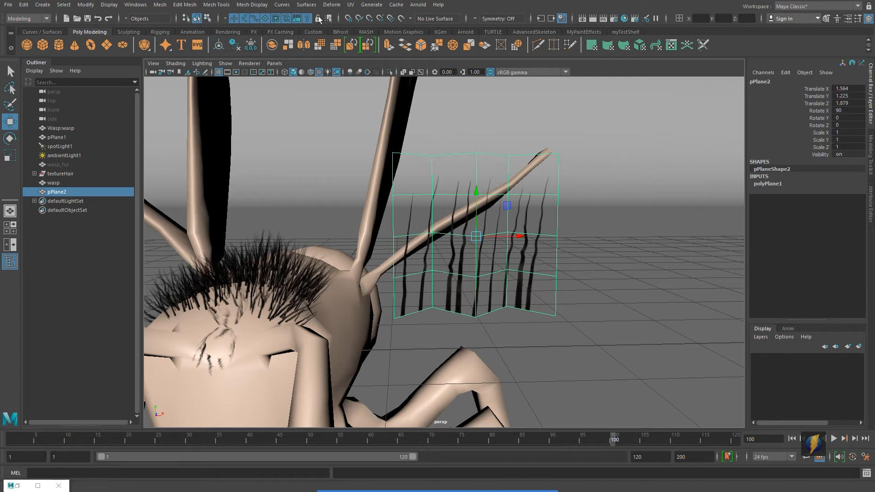
Add a nonlinear Bend deformer to the selected hair card plane
left_click(331, 5)
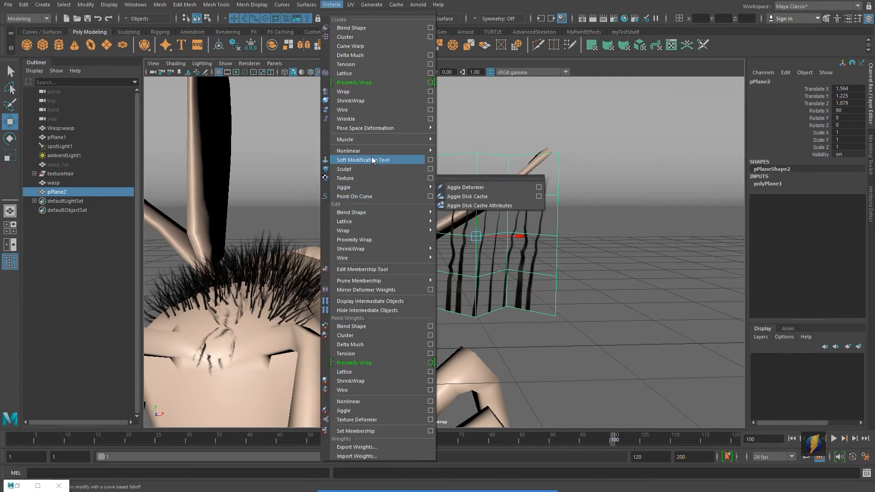
mouse_move(371, 151)
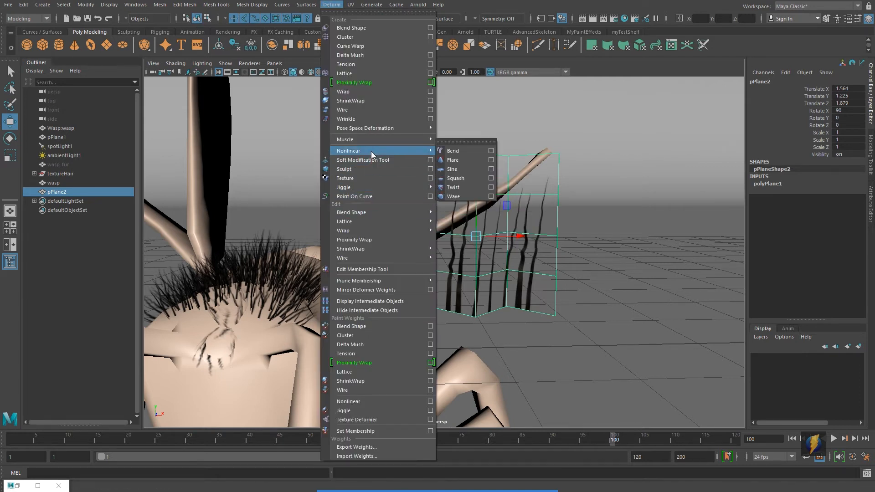
left_click(461, 151)
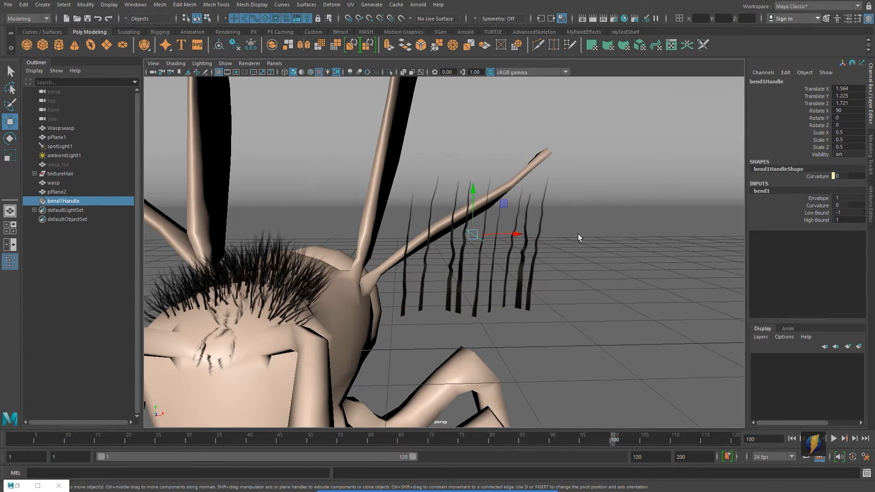
Rotate the bend handle to 180 degrees on X and set the bend curvature to about 18
key("e")
left_click_drag(477, 199, 476, 255)
left_click(817, 205)
middle_click_drag(584, 225, 600, 224)
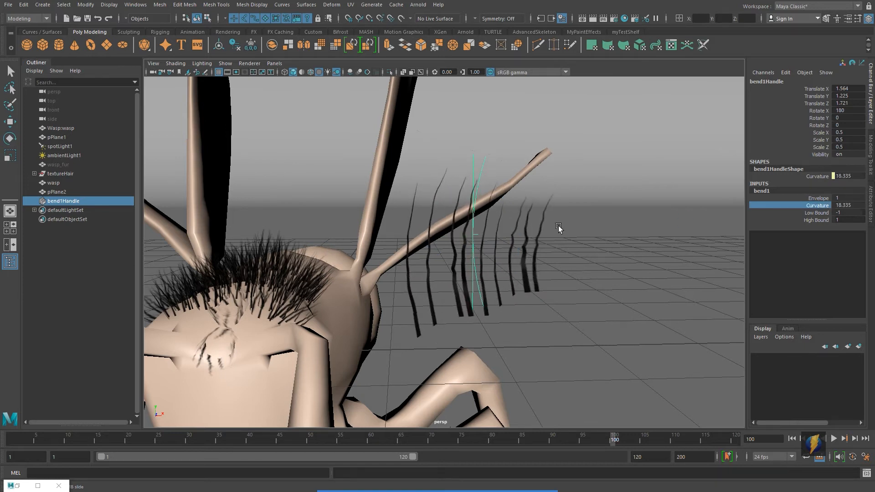
Rotate the bend handle to 120 degrees on Y and raise the bend curvature to about 31
key("e")
left_click_drag(514, 236, 456, 234)
left_click(826, 205)
middle_click_drag(503, 183, 511, 183)
mouse_move(540, 194)
left_mouse_down("alt")
mouse_move(585, 194)
mouse_move(429, 195)
mouse_move(549, 187)
left_mouse_up("alt")
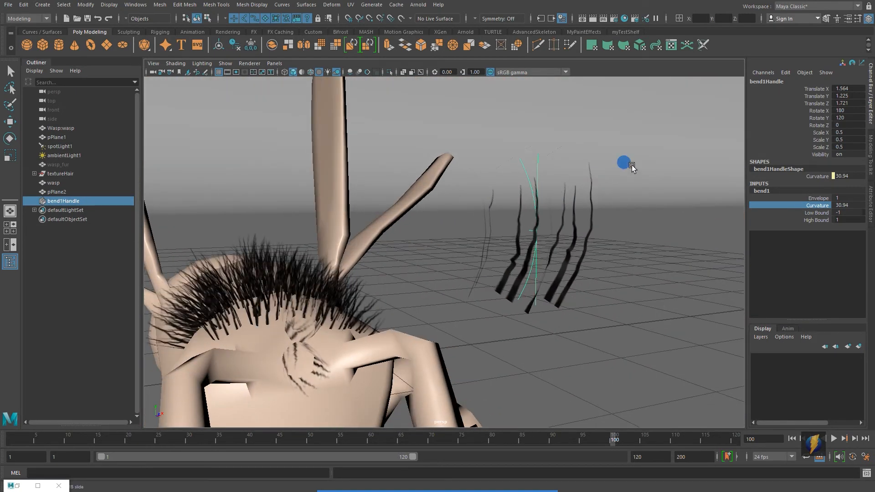
Orbit around the wasp's head to view the bent hair card next to the existing fur, then clear the selection
left_click(637, 188)
left_click_drag(637, 188, 619, 185, "alt")
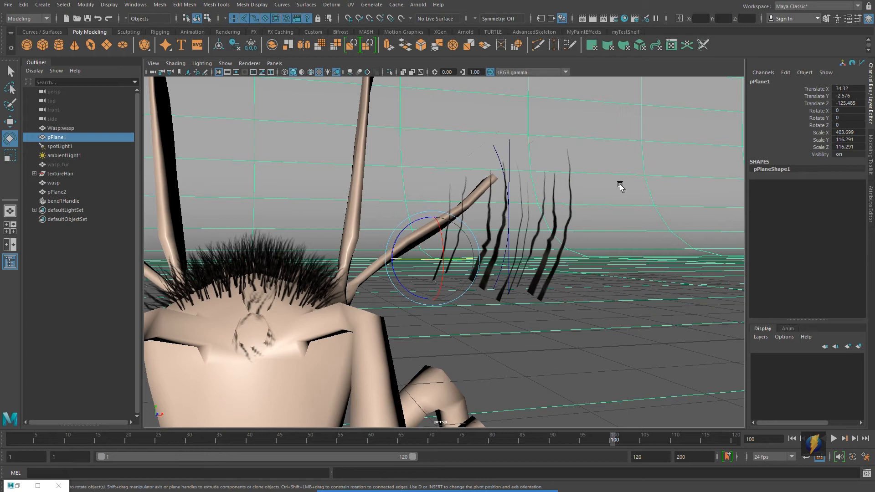
scroll(386, 263, "down", 5)
left_click_drag(328, 237, 423, 261, "alt")
right_click_drag(333, 268, 482, 253, "alt")
left_click_drag(483, 254, 442, 248, "alt")
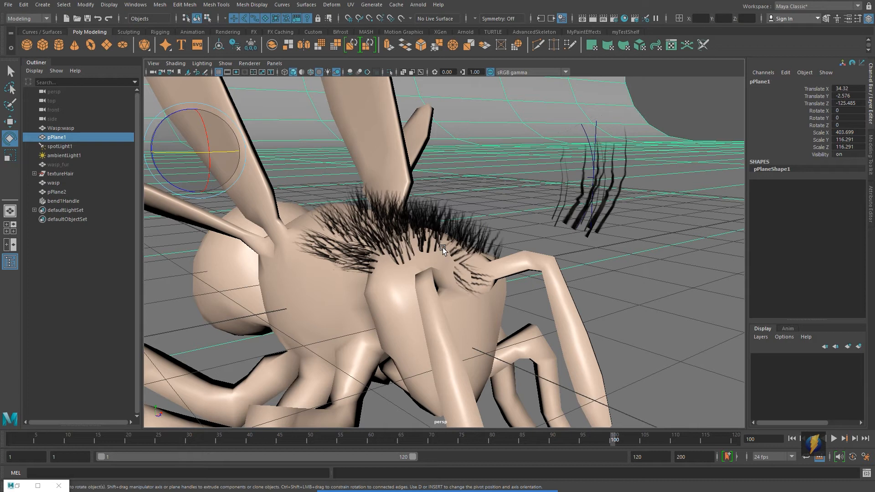
left_click(505, 229)
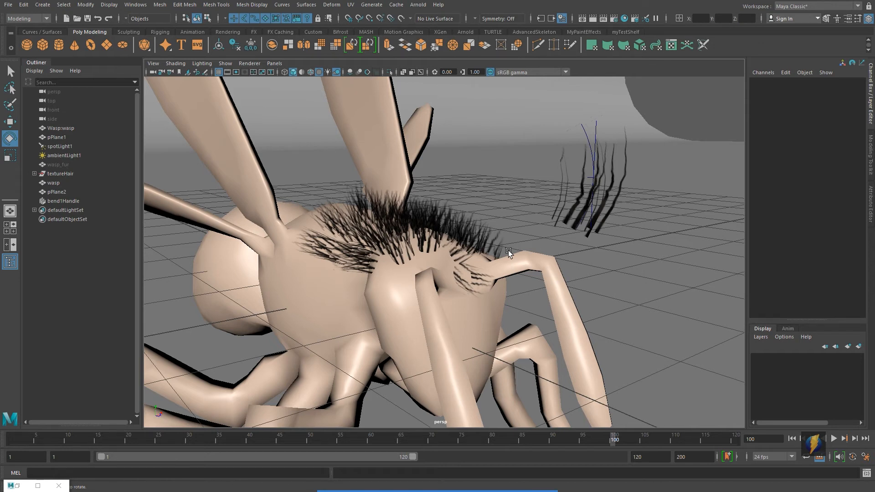
Switch to iClone 7 and play the project to look at the character's hair from different angles
key("alt+Tab")
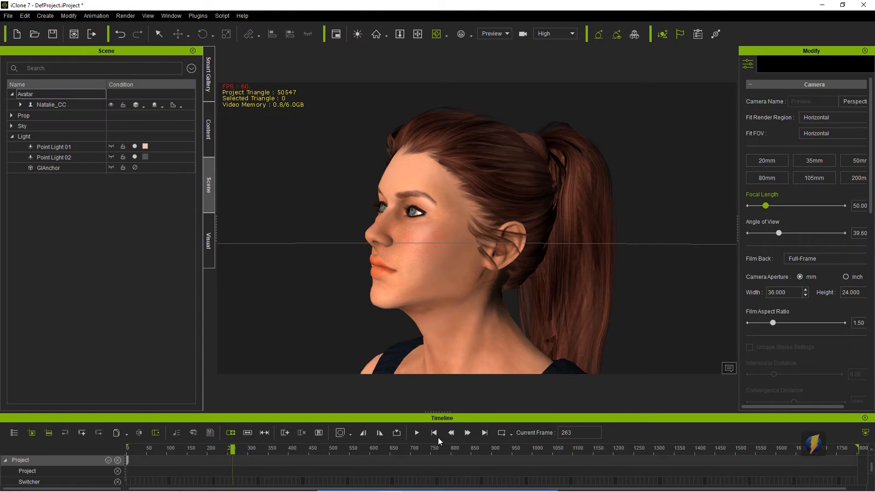
scroll(501, 269, "down", 5)
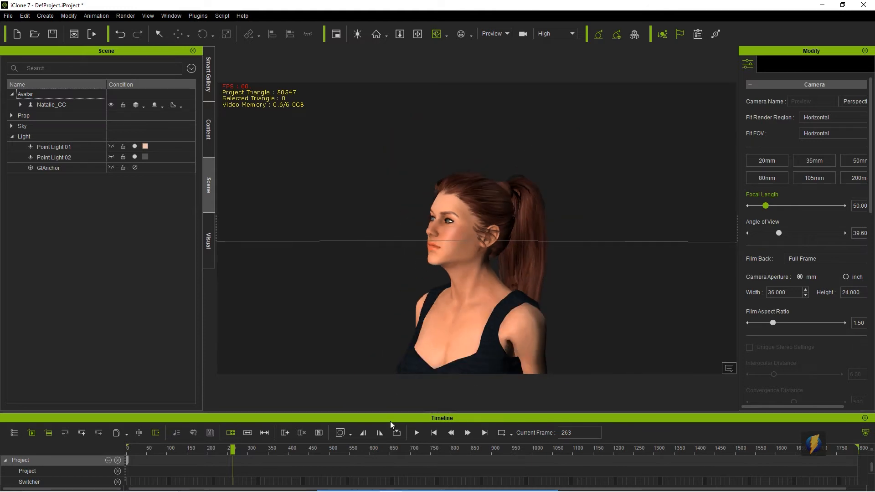
left_click(416, 433)
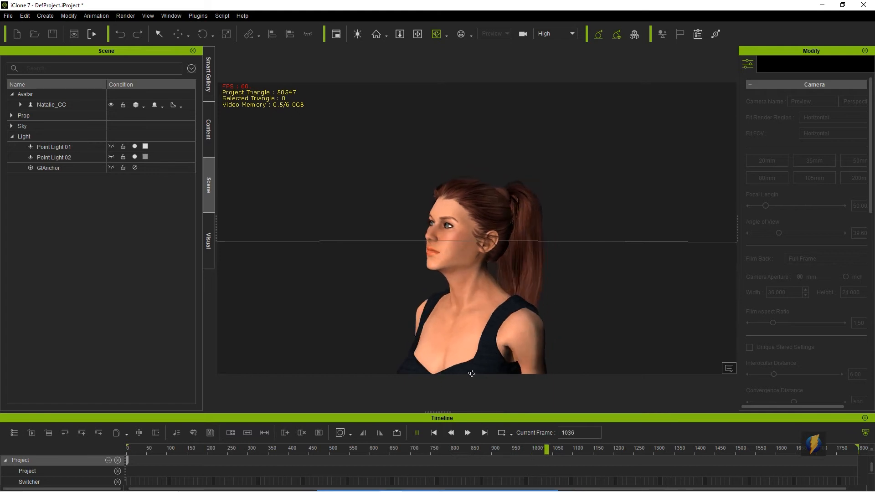
left_click(416, 432)
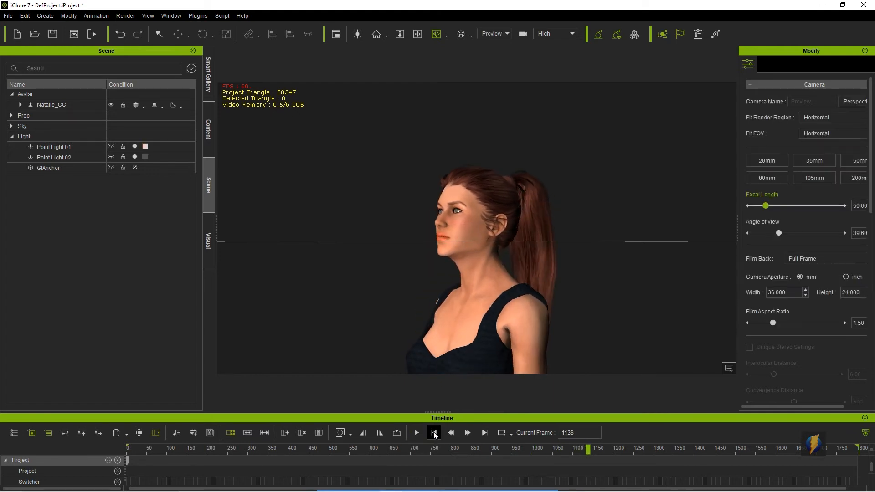
left_click(433, 433)
right_click_drag(509, 251, 402, 290)
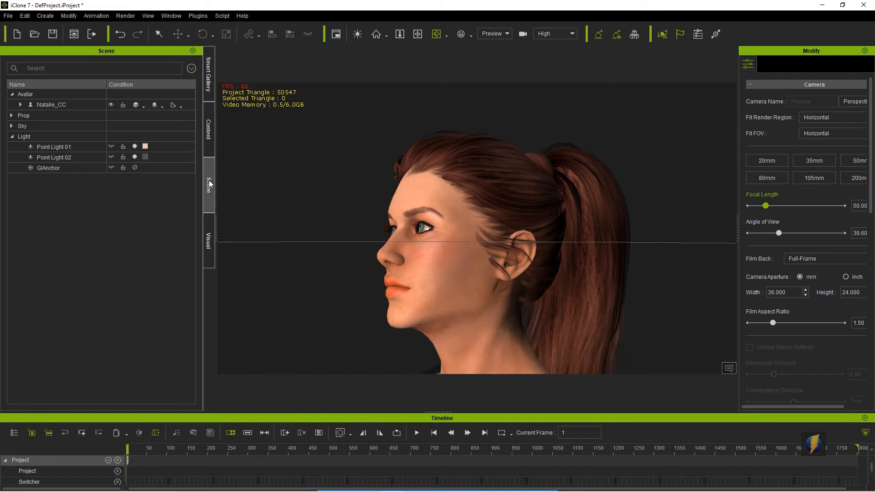
Select the character's RL_G6_Hair mesh and open its material texture settings to inspect the Diffuse and Opacity maps
left_click(20, 104)
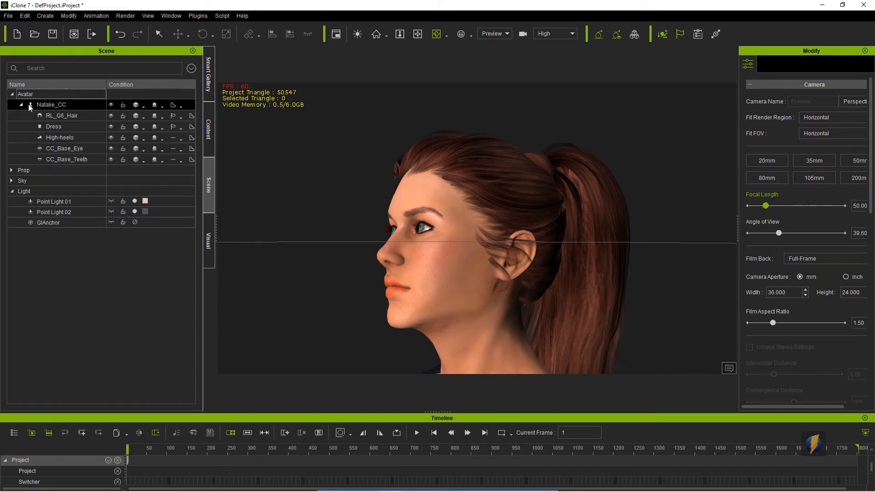
left_click(64, 116)
left_click(783, 65)
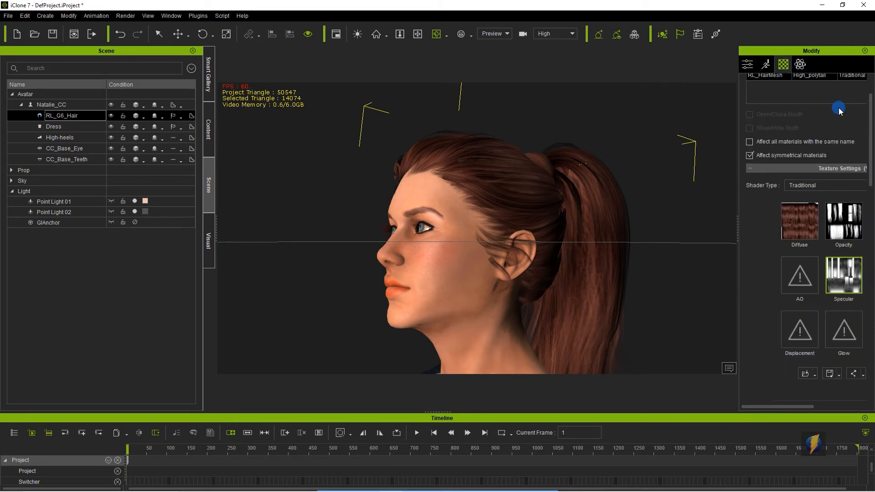
left_click_drag(738, 221, 636, 221)
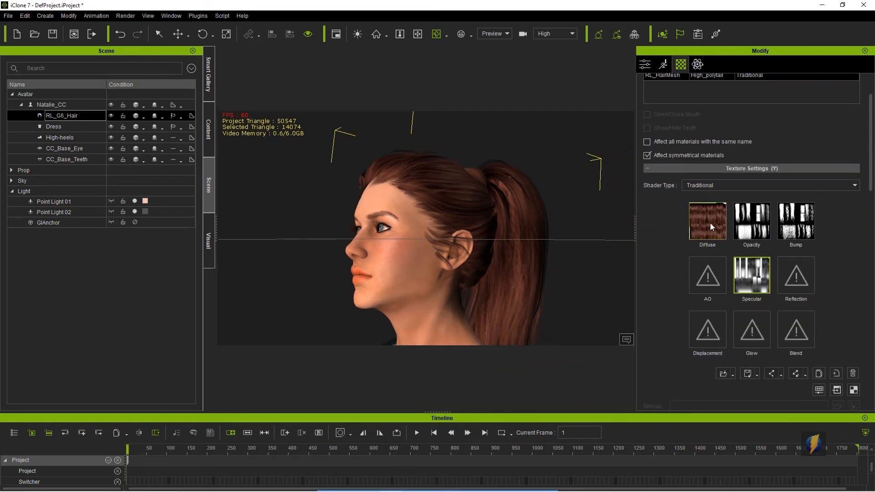
Preview the Diffuse, Opacity and Bump texture maps of the hair material
mouse_move(710, 223)
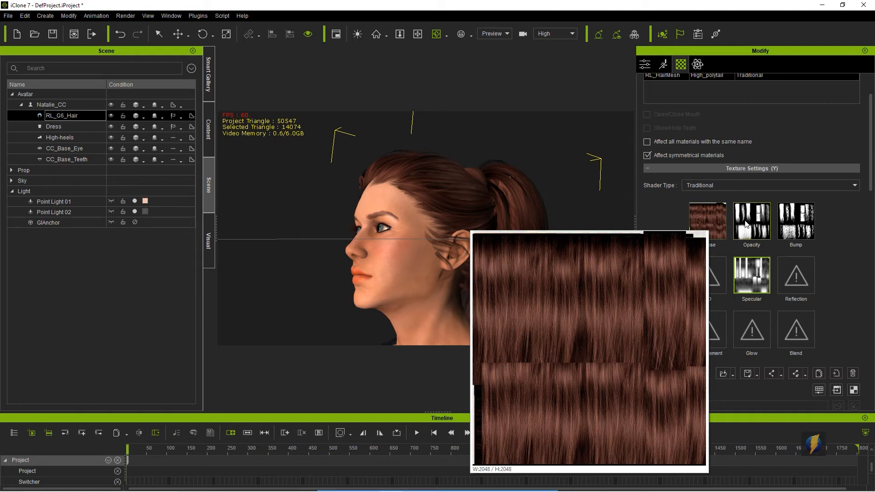
mouse_move(745, 223)
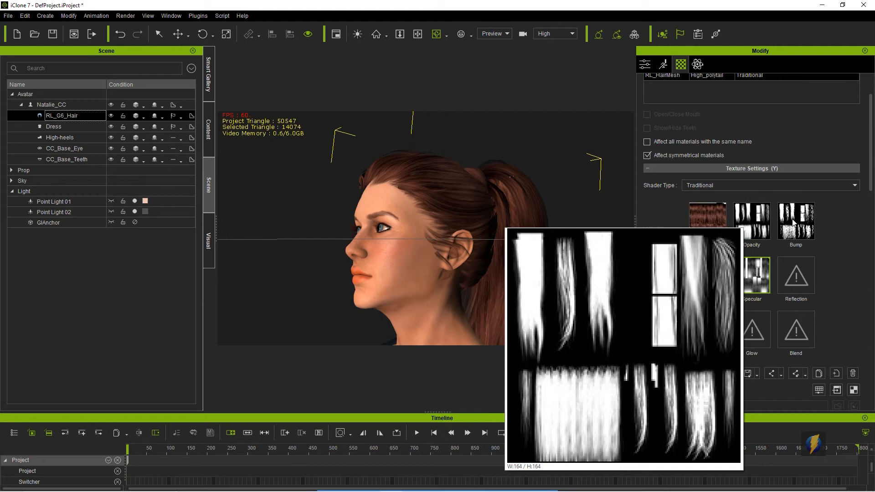
mouse_move(803, 222)
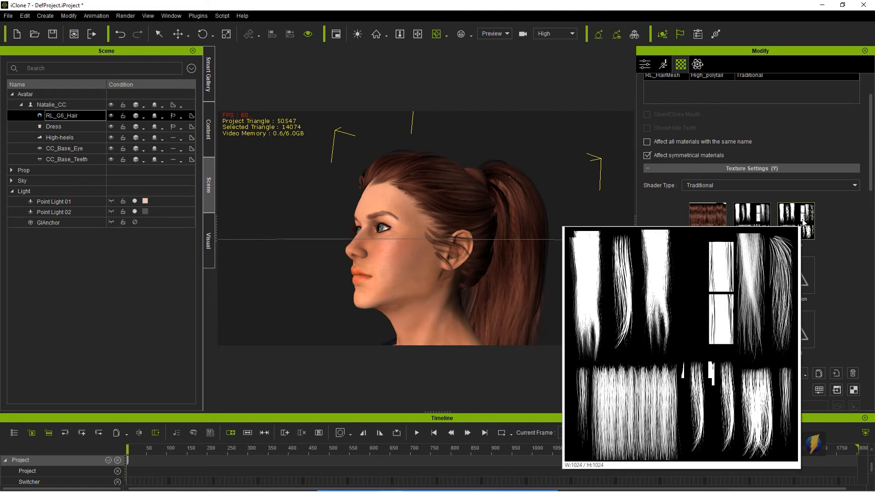
mouse_move(742, 279)
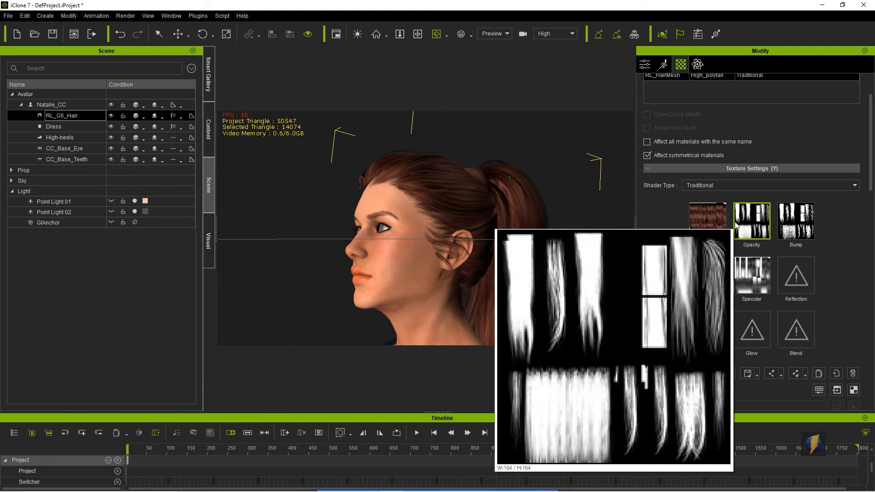
Remove the Opacity map from the hair material and zoom in on the hair to compare
left_click(854, 373)
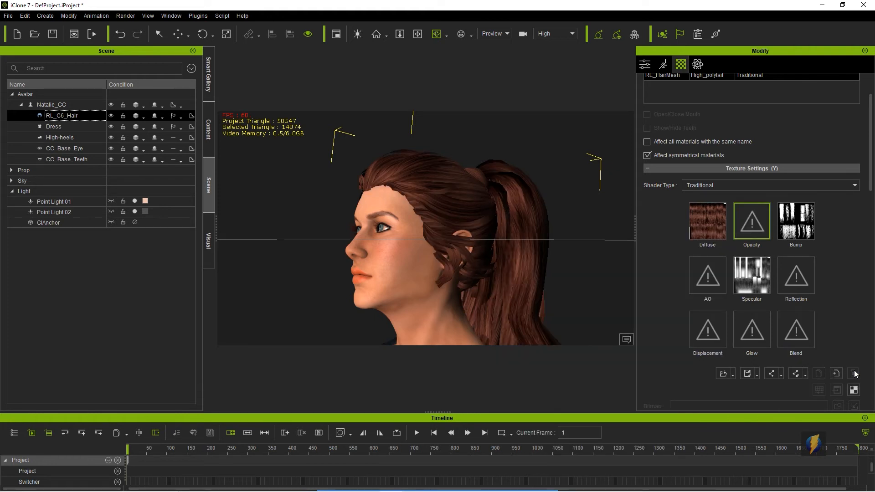
scroll(524, 245, "up", 3)
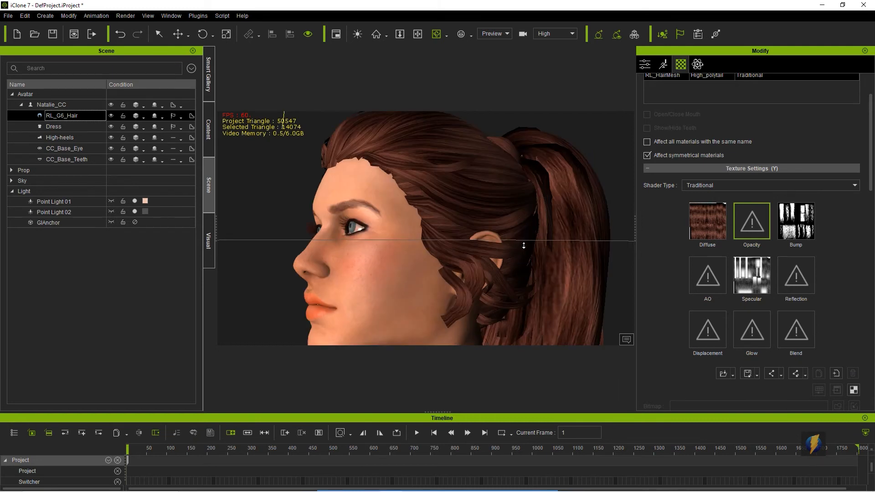
right_click_drag(475, 230, 475, 260)
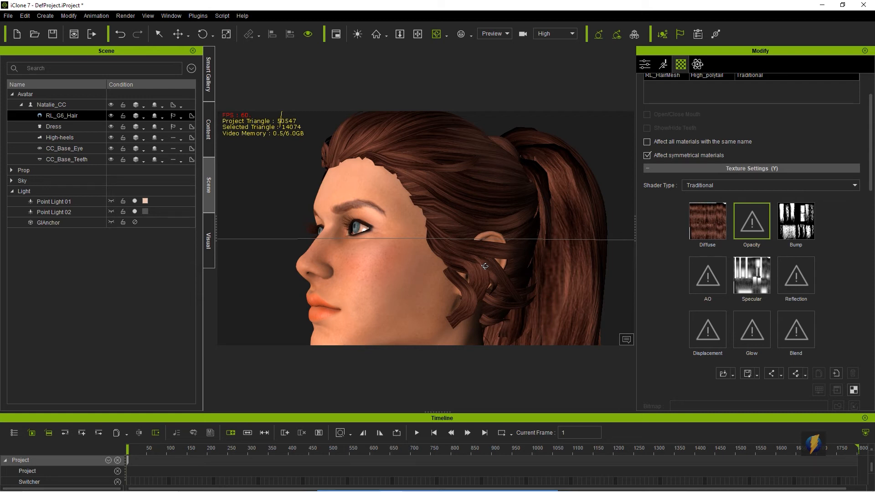
Remove the Diffuse, Bump and Specular maps from the hair material
left_click(705, 222)
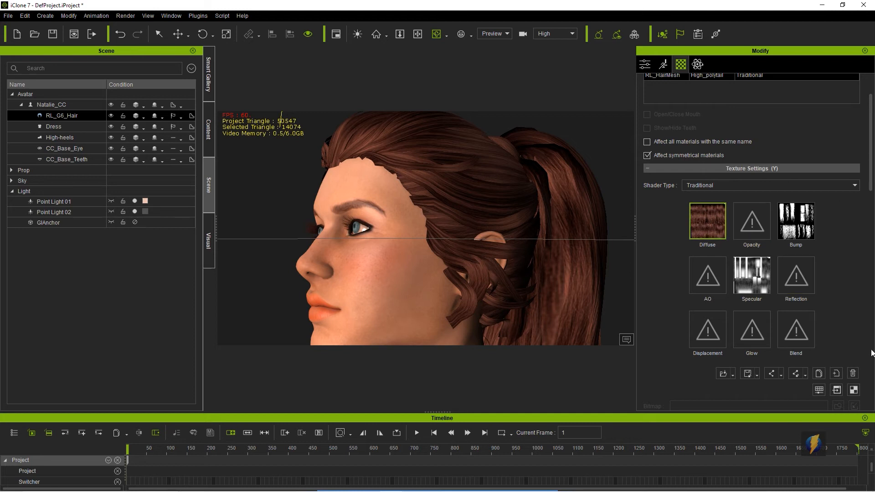
left_click(852, 374)
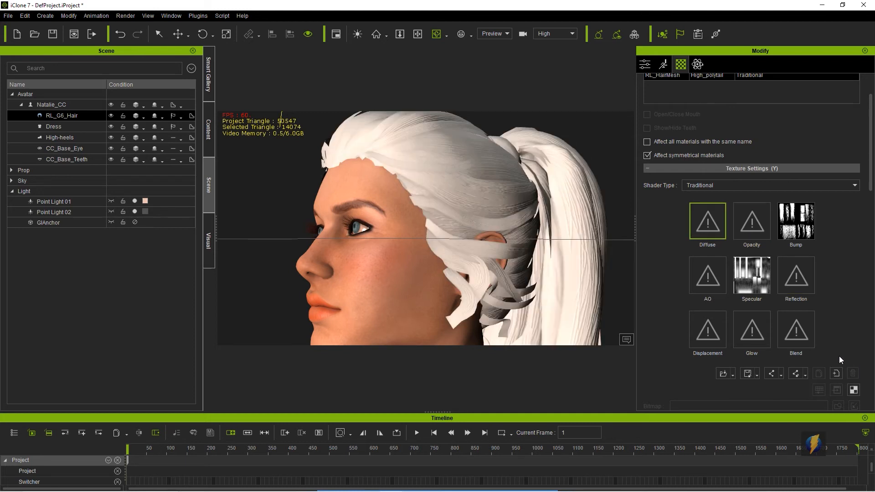
left_click(796, 221)
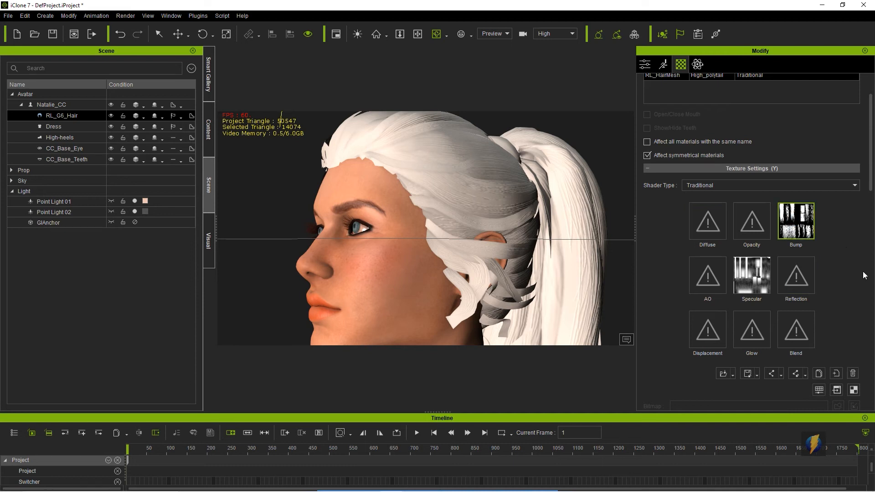
left_click(853, 374)
left_click(763, 273)
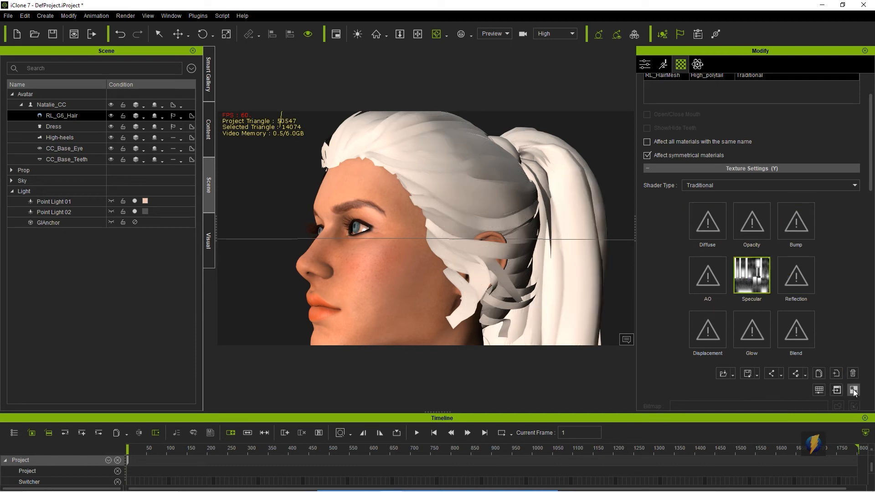
left_click(853, 374)
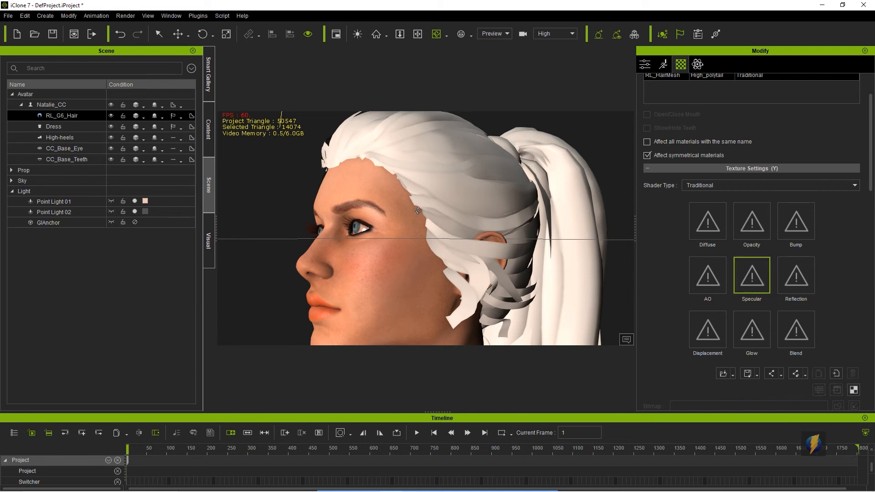
Zoom and orbit around the untextured hair and play the project to examine the hair card geometry
scroll(416, 208, "down", 2)
middle_click_drag(361, 221, 341, 223)
right_click_drag(346, 237, 293, 251)
scroll(404, 250, "up", 4)
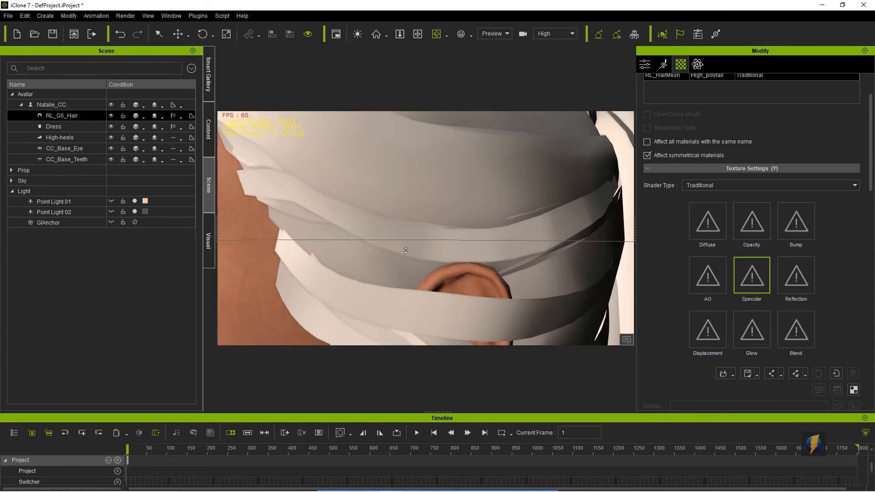
scroll(405, 251, "down", 2)
middle_click_drag(458, 250, 444, 130)
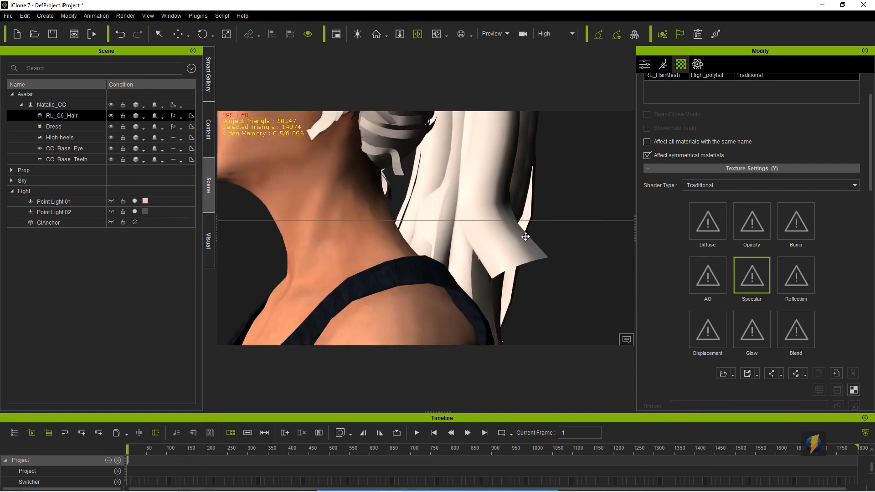
right_click_drag(522, 257, 493, 169)
right_click_drag(420, 296, 452, 298)
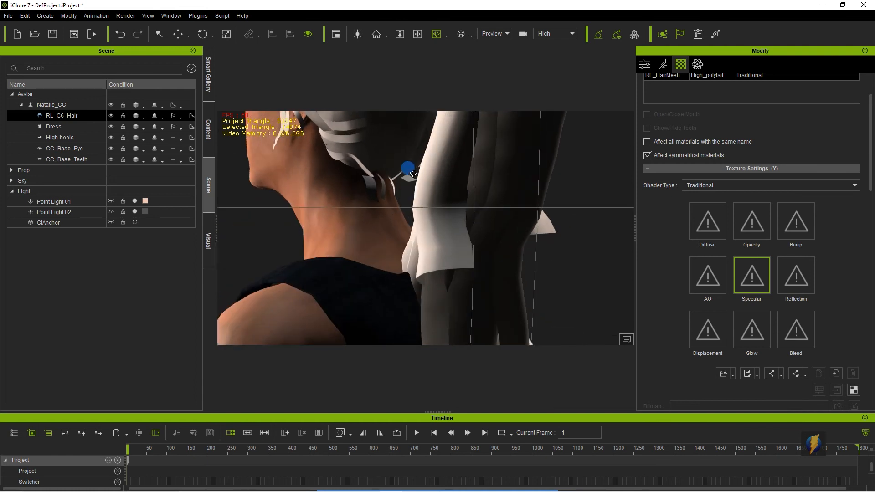
right_click_drag(413, 173, 568, 209)
right_click_drag(449, 190, 530, 233)
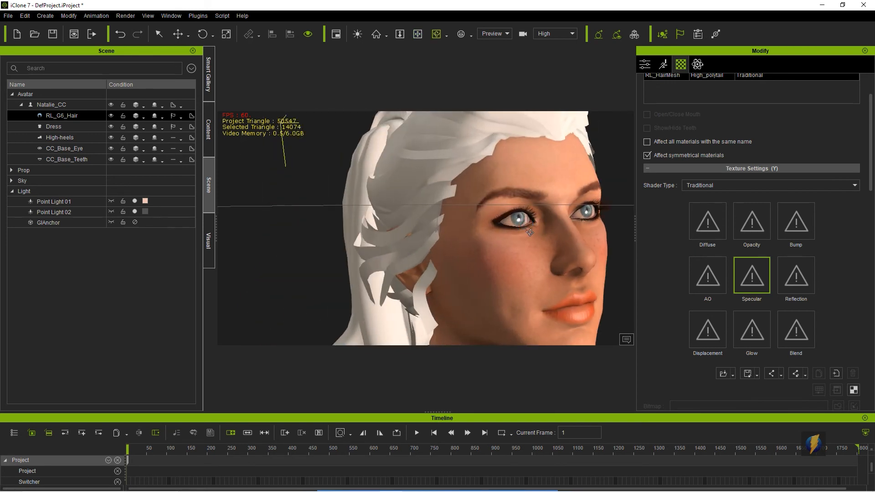
scroll(530, 232, "down", 5)
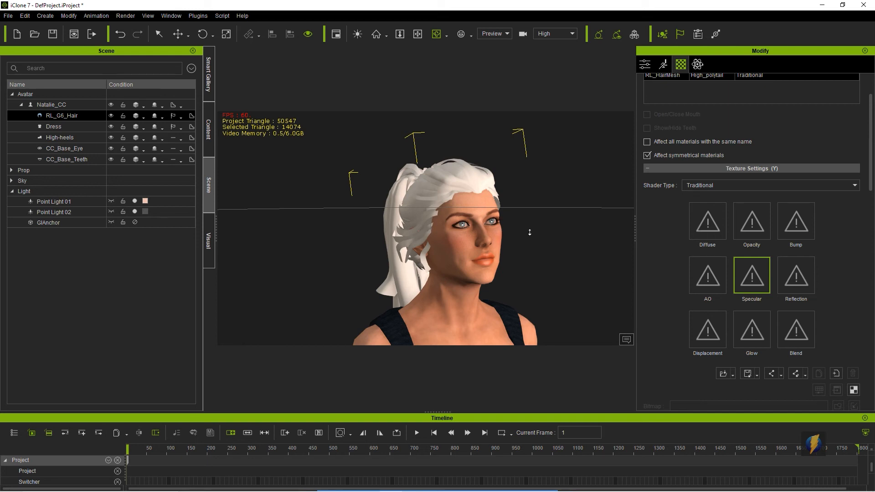
right_click_drag(387, 202, 576, 220)
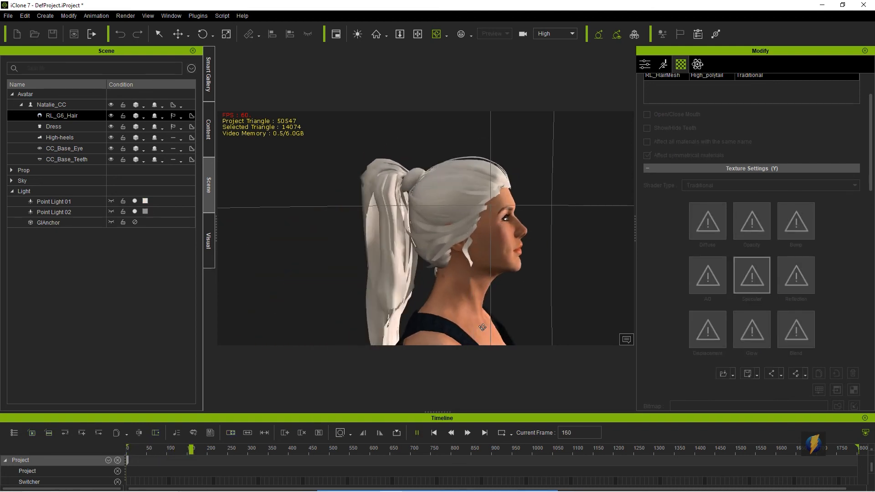
left_click(416, 433)
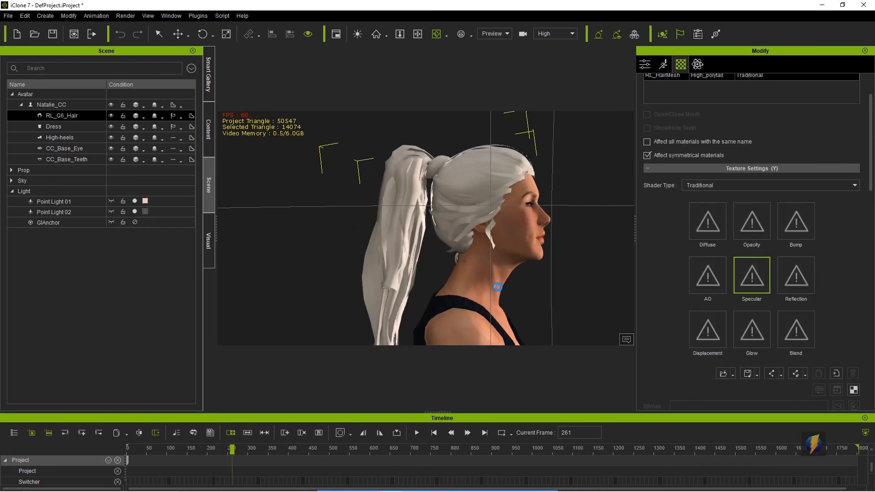
Switch back to Maya, select the pPlane2 hair card and orbit around the wasp's head to view it
key("alt+Tab")
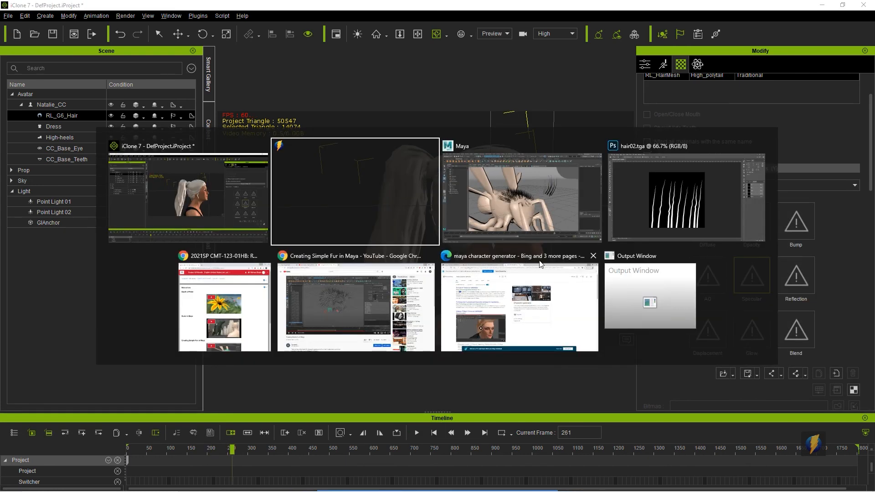
left_click(543, 209)
left_click_drag(504, 269, 442, 275, "alt")
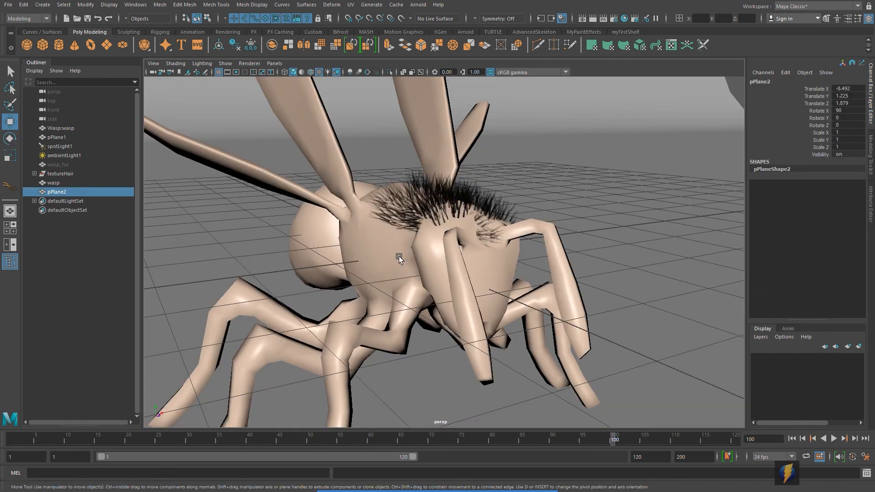
left_click_drag(399, 255, 491, 281, "alt")
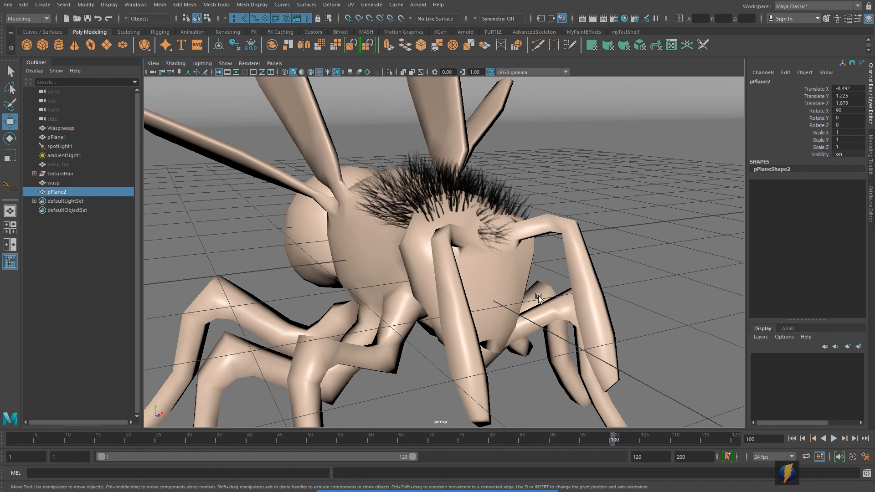
left_click_drag(453, 288, 459, 286, "alt")
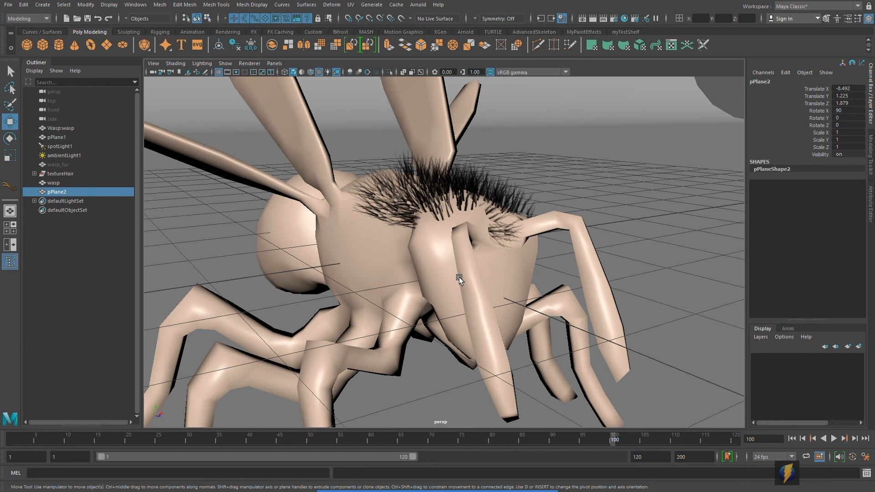
left_click_drag(511, 239, 550, 238, "alt")
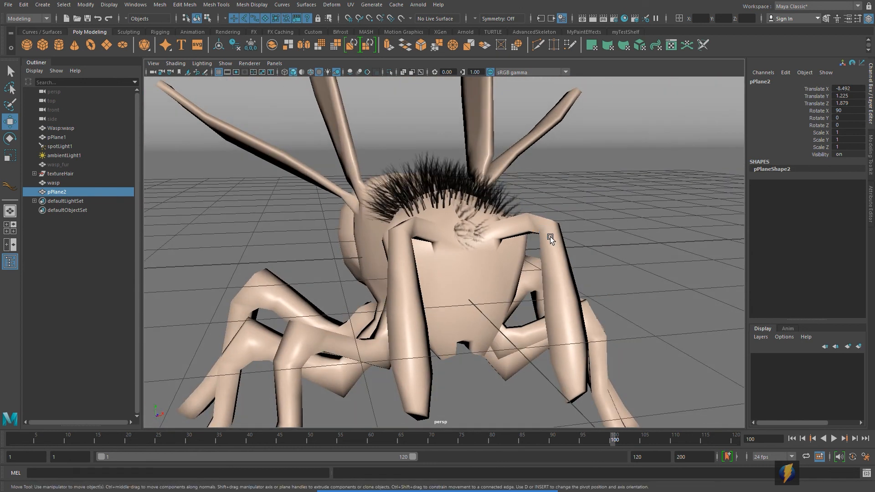